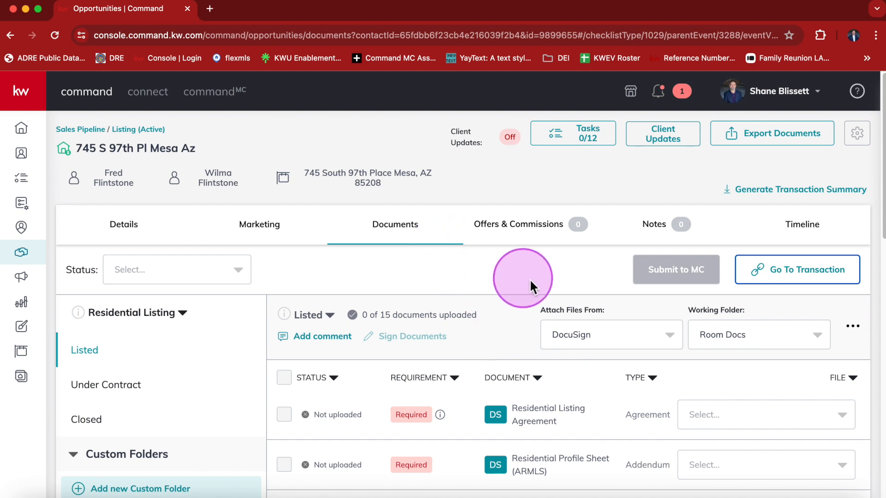
pyautogui.click(793, 280)
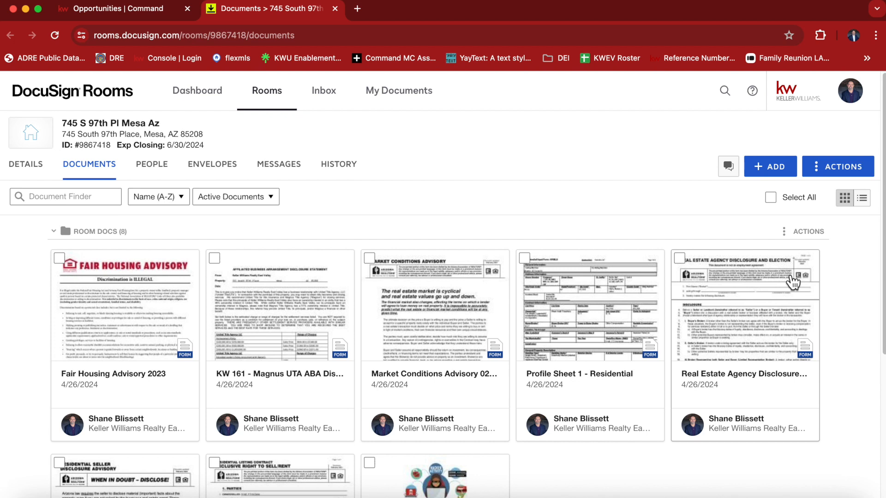
# - Show the + ADD source menu (Computer, DocuSign Forms, zipForm, Box, Dropbox, Google Drive) on the Documents tab
pyautogui.click(720, 326)
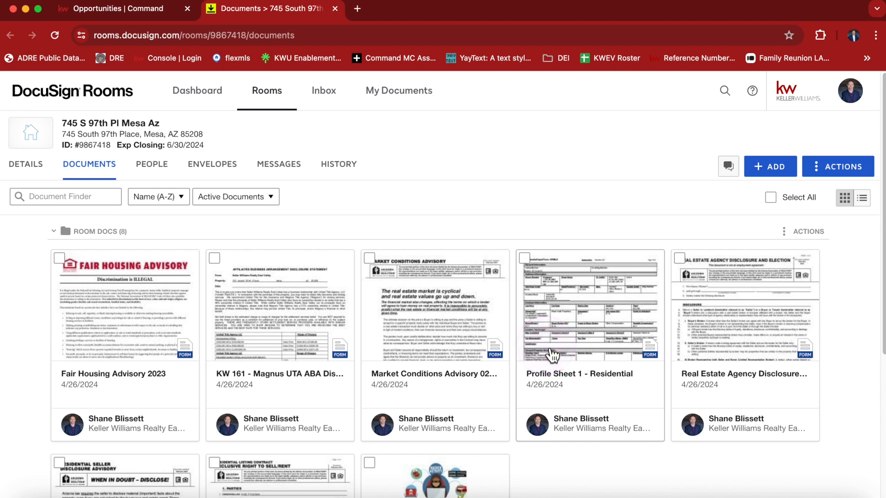
pyautogui.scroll(-3, 375, 406)
pyautogui.scroll(3, 474, 419)
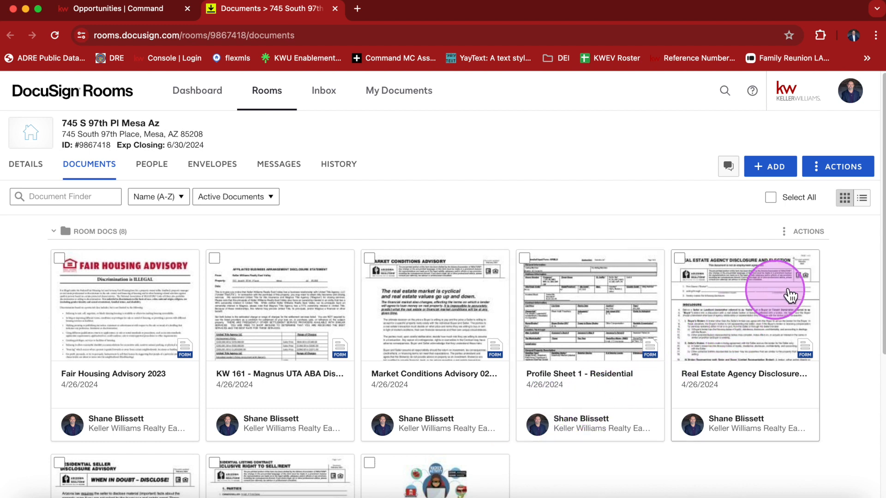
pyautogui.click(768, 171)
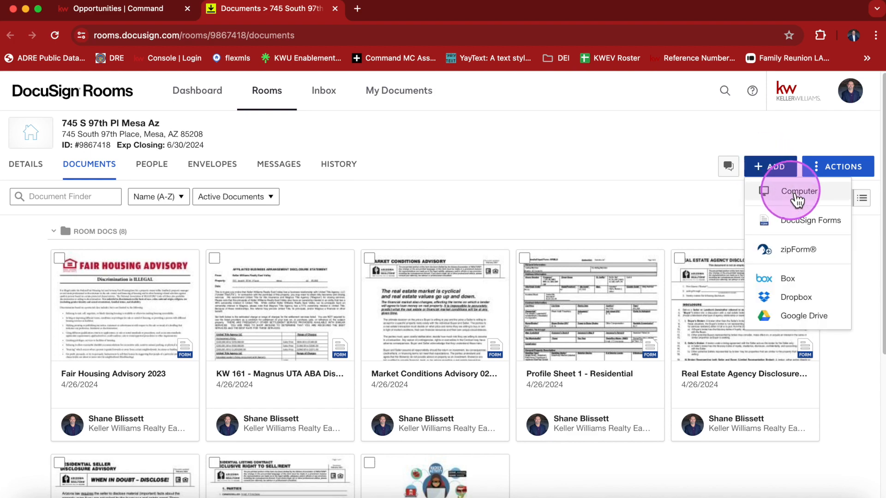
# - Choose DocuSign Forms and browse the AAR, ARMLS, KW 161 - AZ and WMAR - White Mountain libraries
pyautogui.click(799, 226)
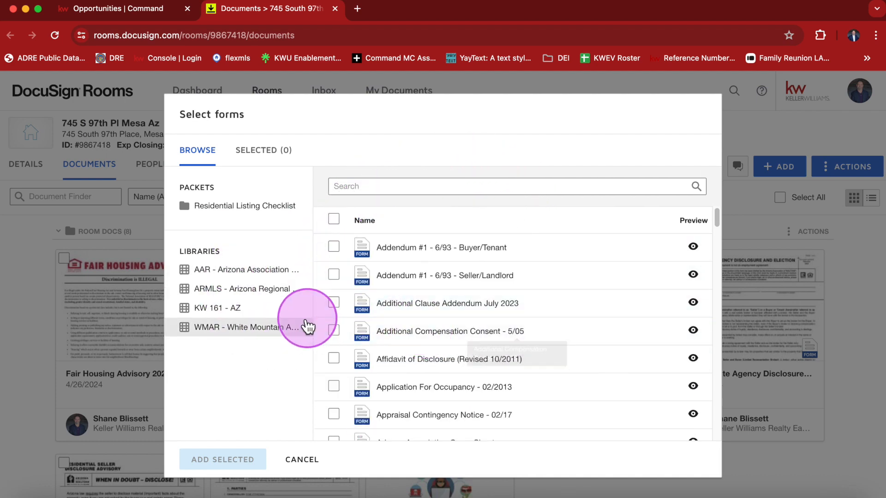
pyautogui.click(221, 276)
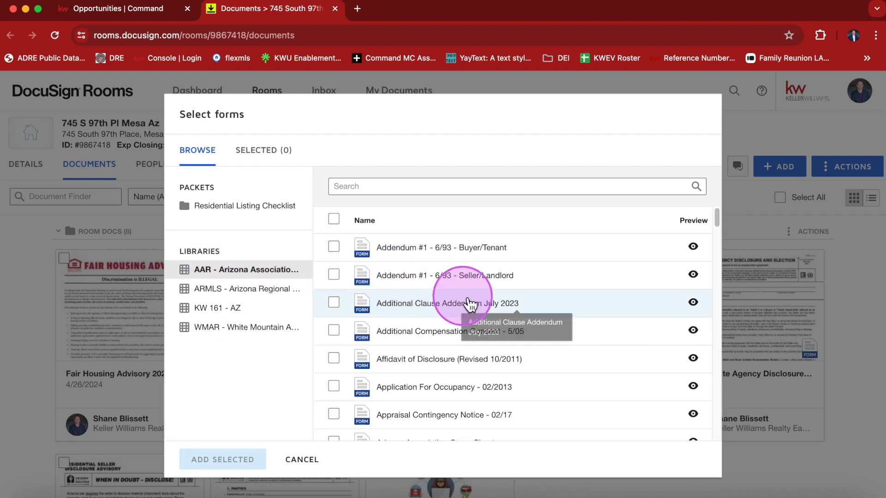
pyautogui.scroll(-5, 474, 291)
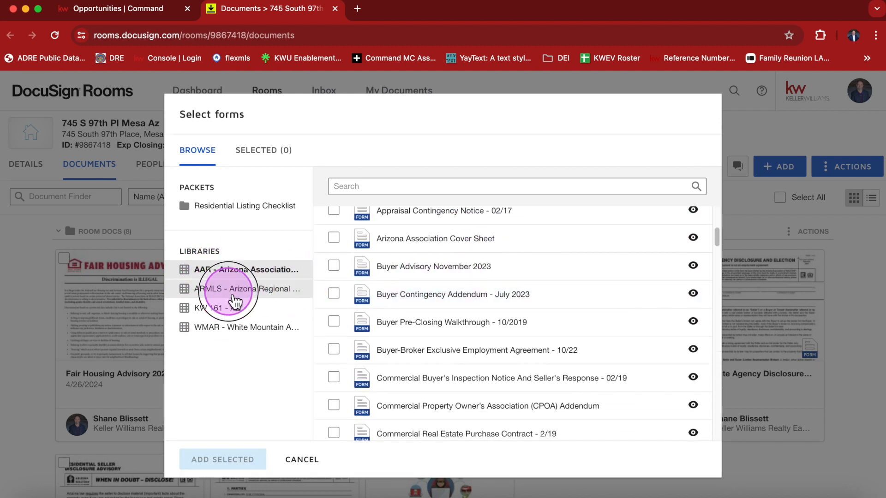
pyautogui.click(280, 291)
pyautogui.scroll(-5, 445, 275)
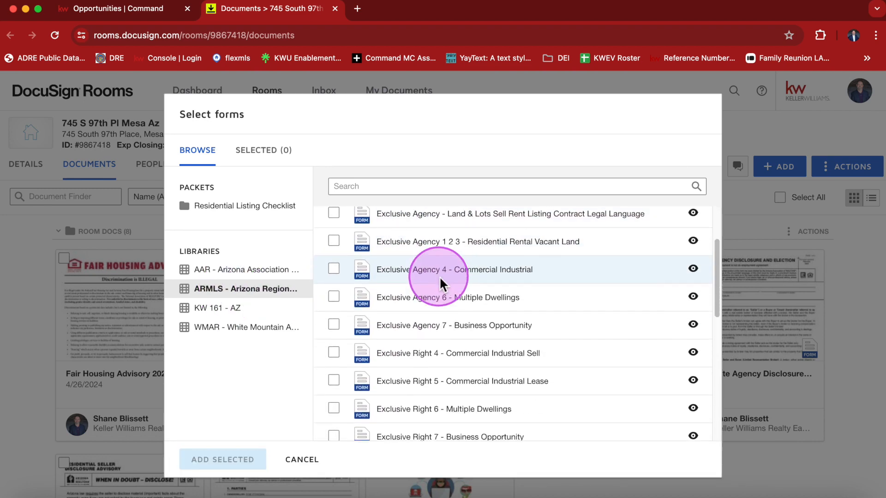
pyautogui.click(238, 315)
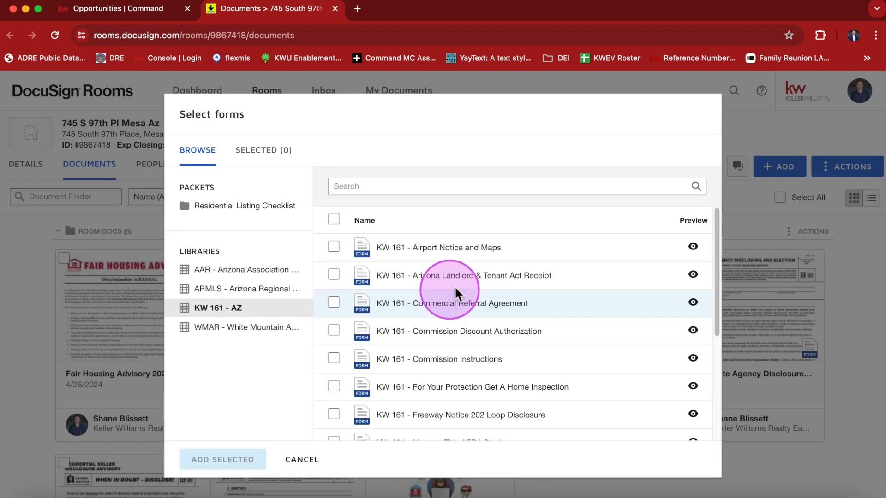
pyautogui.scroll(-5, 452, 258)
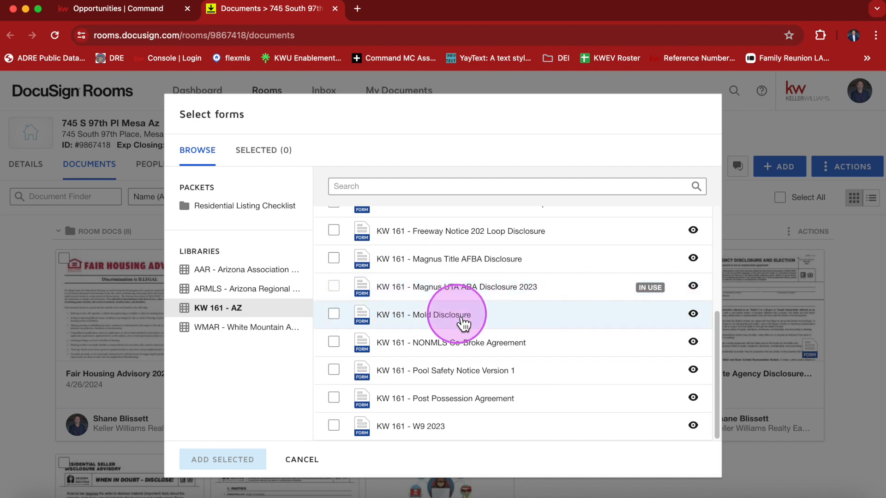
pyautogui.click(220, 336)
pyautogui.scroll(-10, 500, 253)
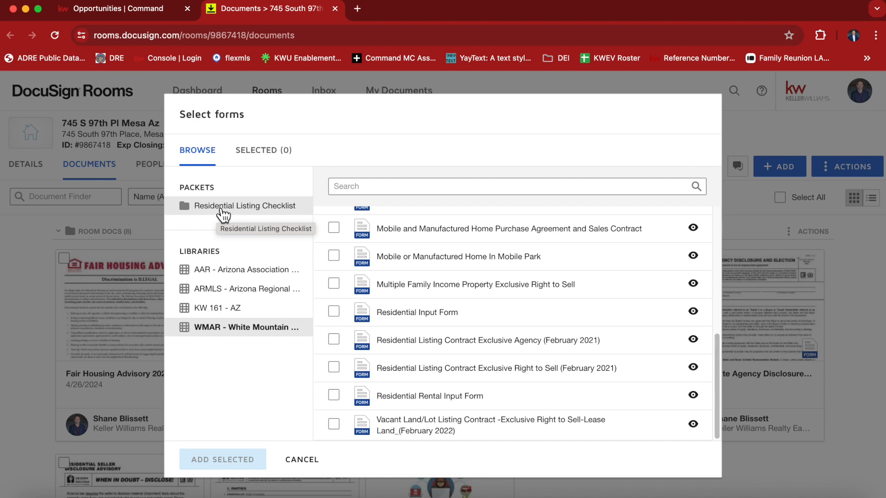
# - From Residential Listing Checklist, add the H.O.A. Condominium/Planned Community Addendum and Addendum #1 - 6/93 - Seller/Landlord
pyautogui.click(223, 210)
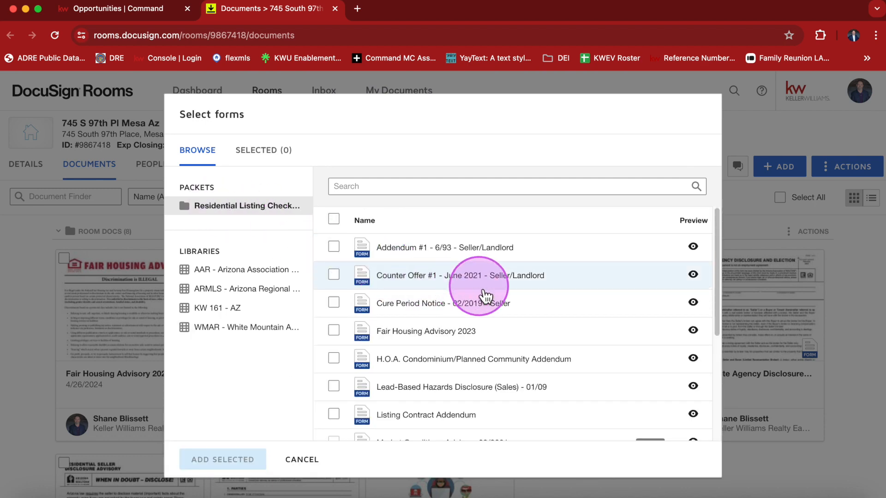
pyautogui.scroll(-4, 489, 299)
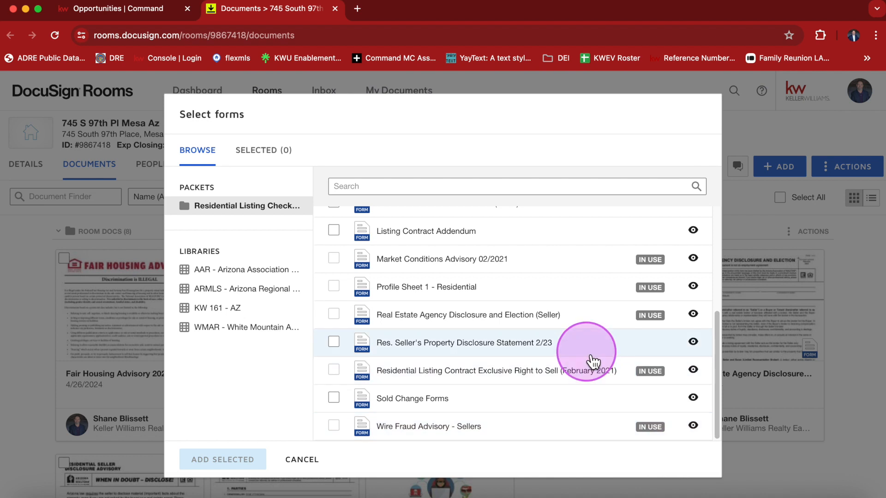
pyautogui.scroll(4, 579, 349)
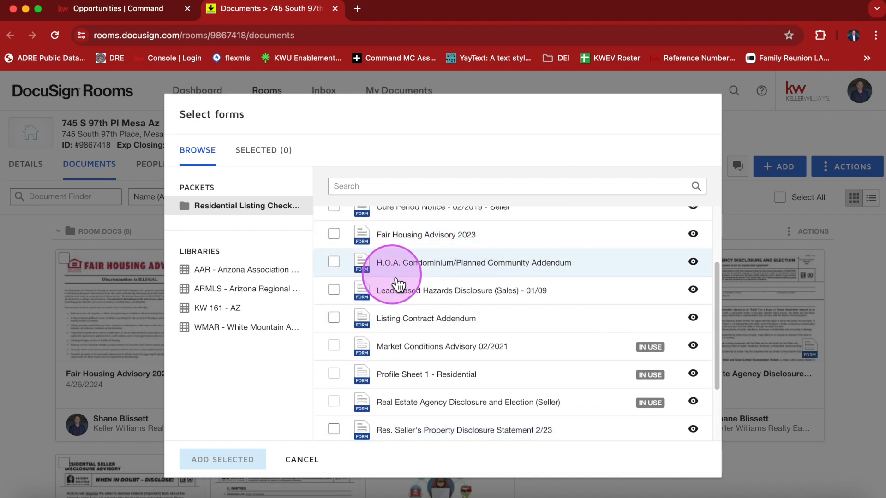
pyautogui.click(334, 262)
pyautogui.scroll(3, 418, 321)
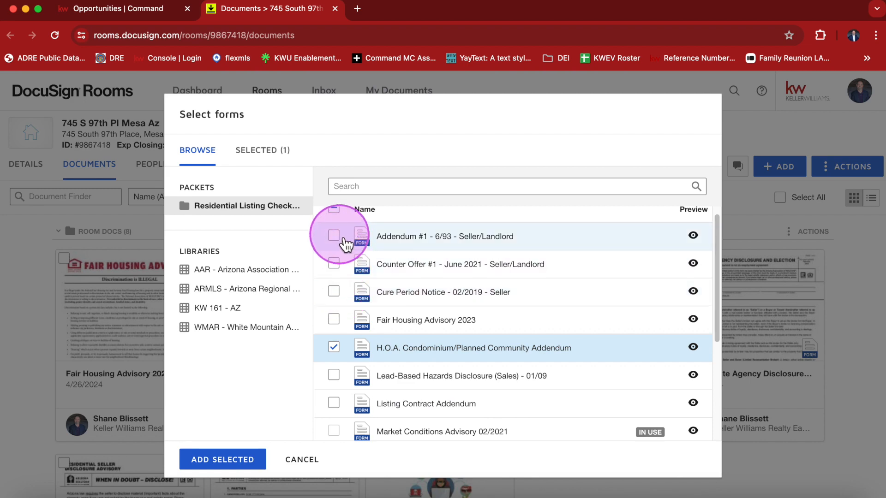
pyautogui.click(334, 236)
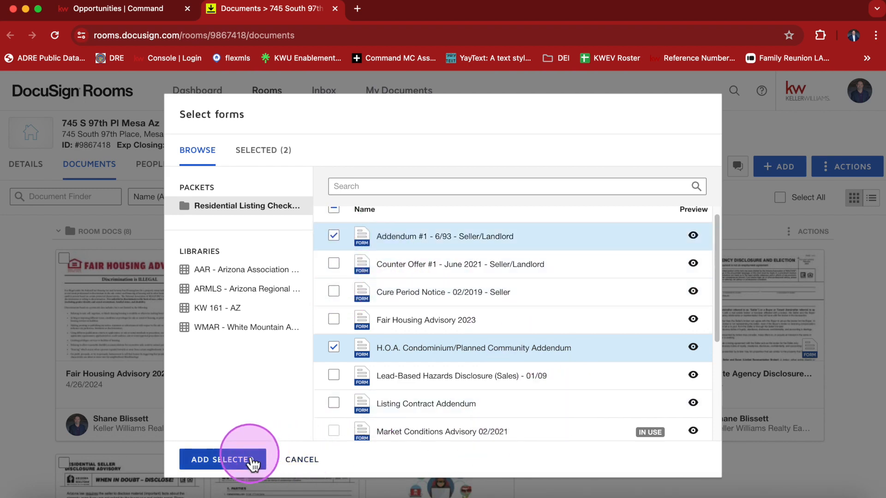
pyautogui.click(233, 462)
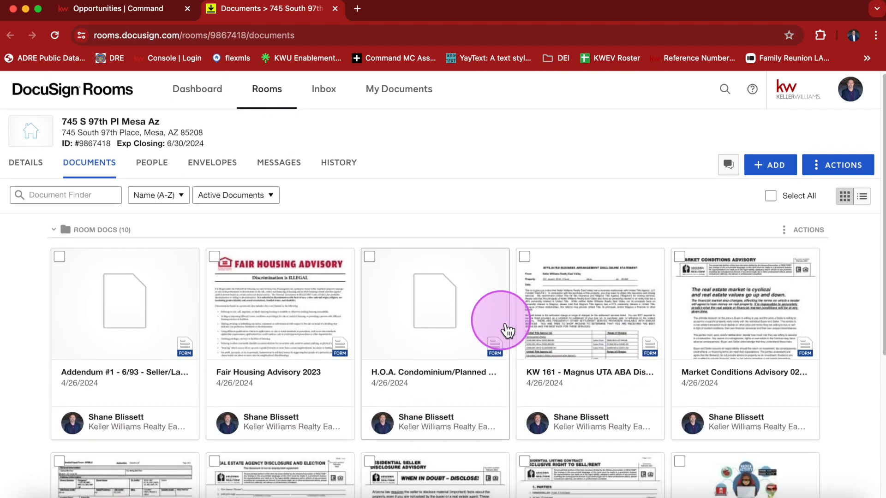
# - Scroll the Room Docs grid to confirm ten documents, including both new addenda
pyautogui.scroll(-5, 507, 330)
pyautogui.scroll(5, 534, 361)
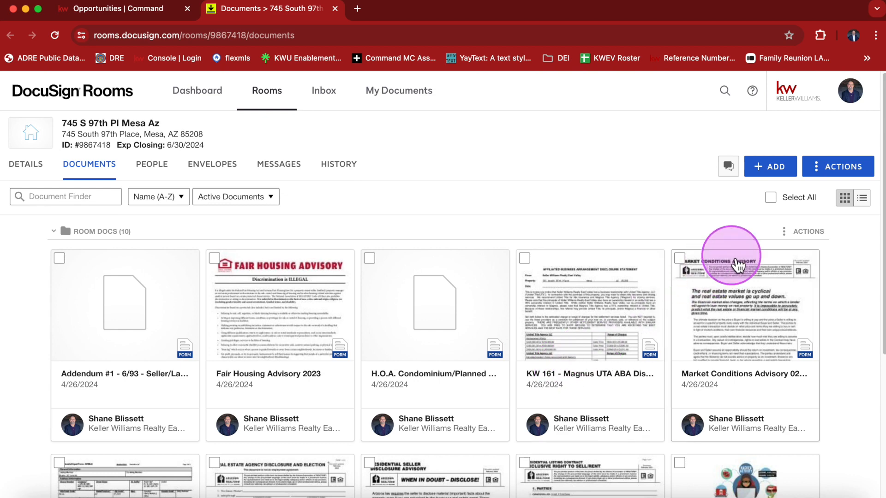
# - Create a Consultation Docs folder in the room
pyautogui.click(851, 176)
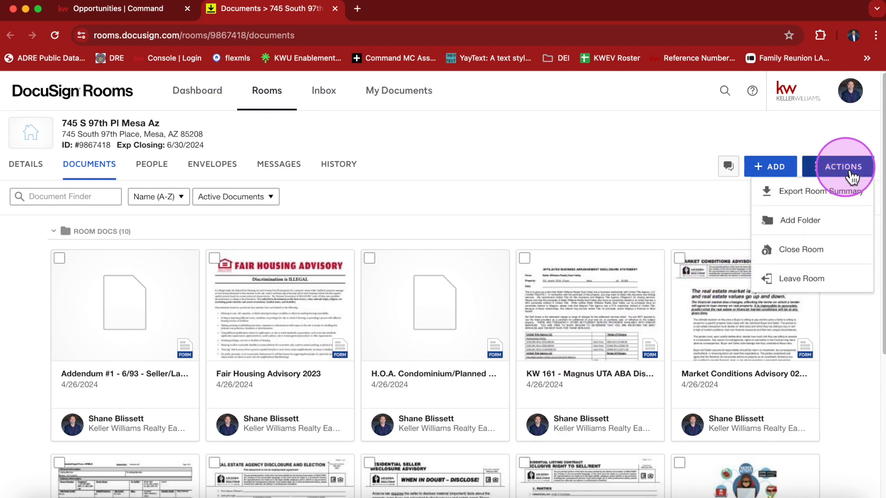
pyautogui.click(799, 222)
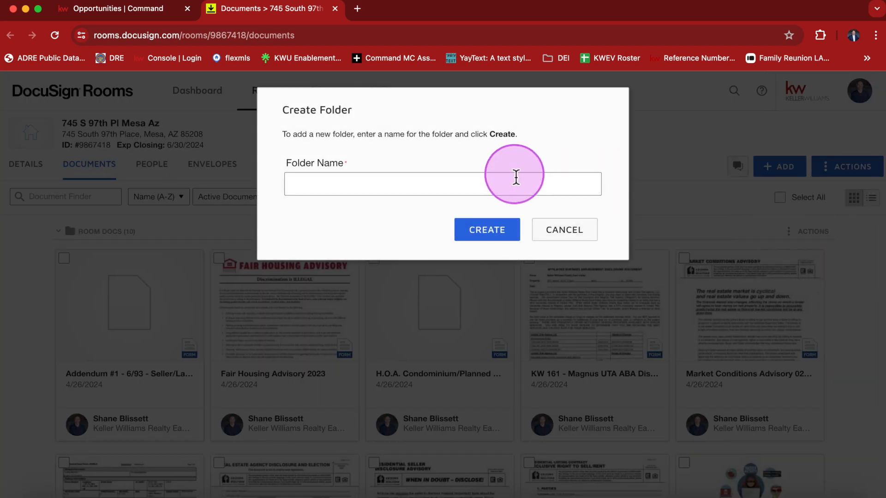
pyautogui.click(515, 176)
pyautogui.write('Consultation Docs')
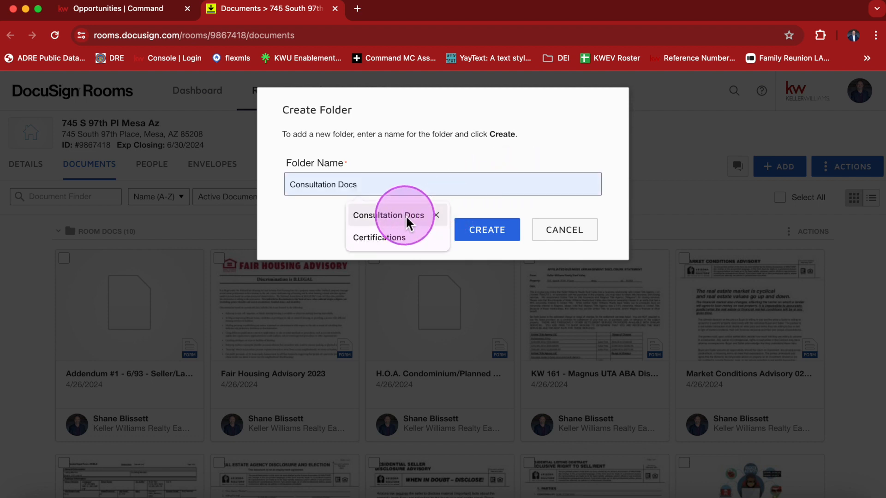
pyautogui.click(406, 215)
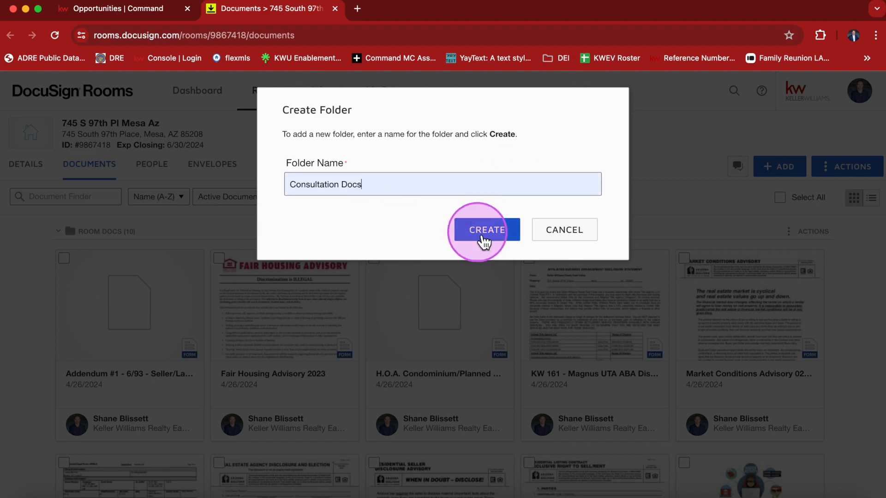
pyautogui.click(496, 231)
# - Create a Certifications folder in the room
pyautogui.click(840, 168)
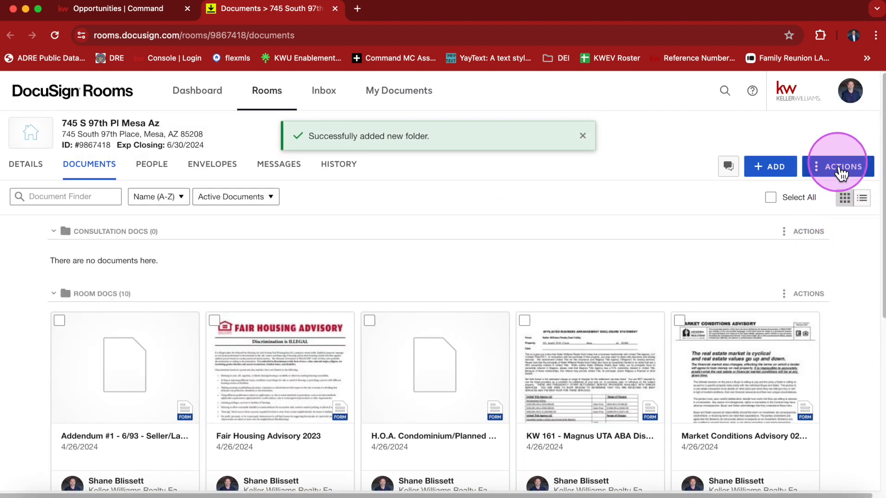
pyautogui.click(797, 223)
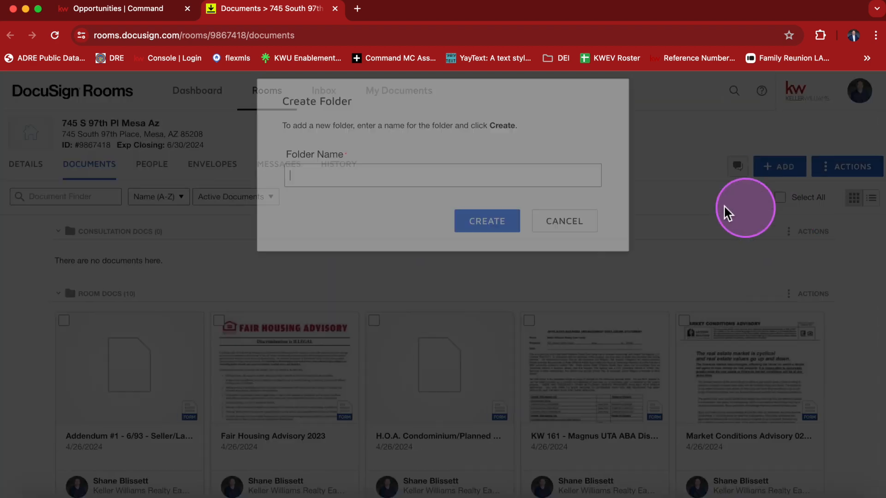
pyautogui.write('ce')
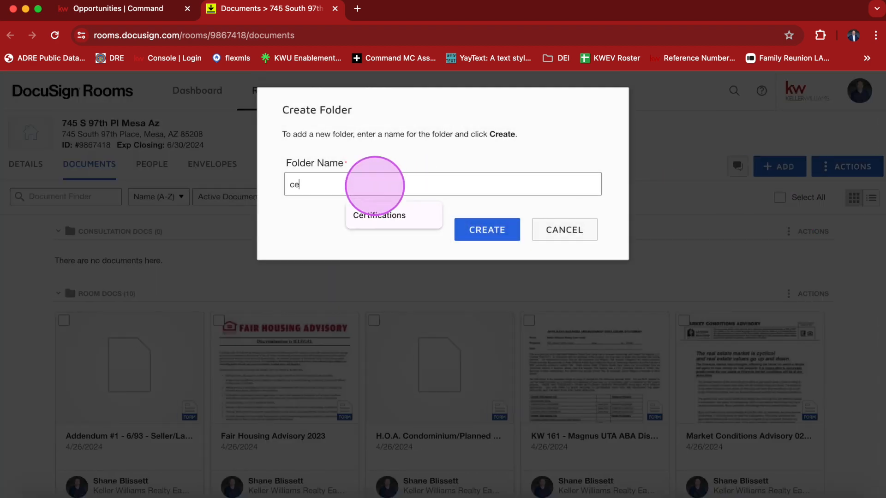
pyautogui.click(385, 214)
pyautogui.click(488, 231)
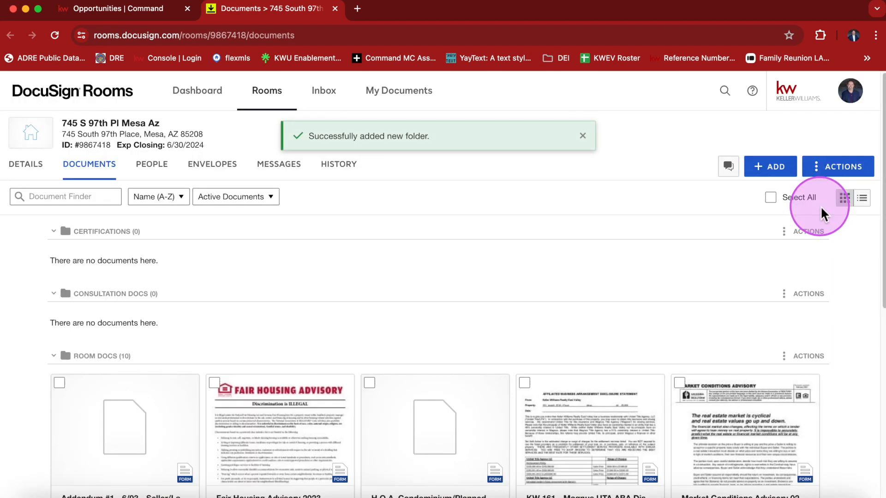
# - Create an Under Contract folder in the room
pyautogui.click(824, 166)
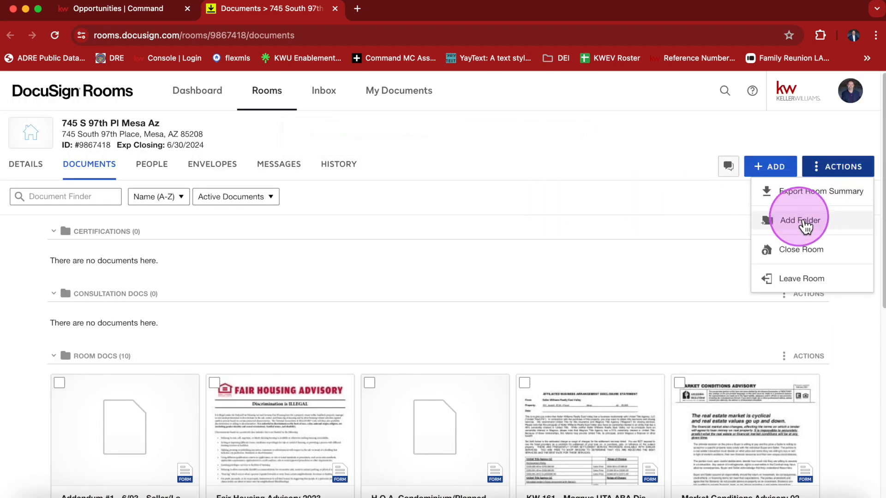
pyautogui.click(801, 221)
pyautogui.click(338, 191)
pyautogui.write('u')
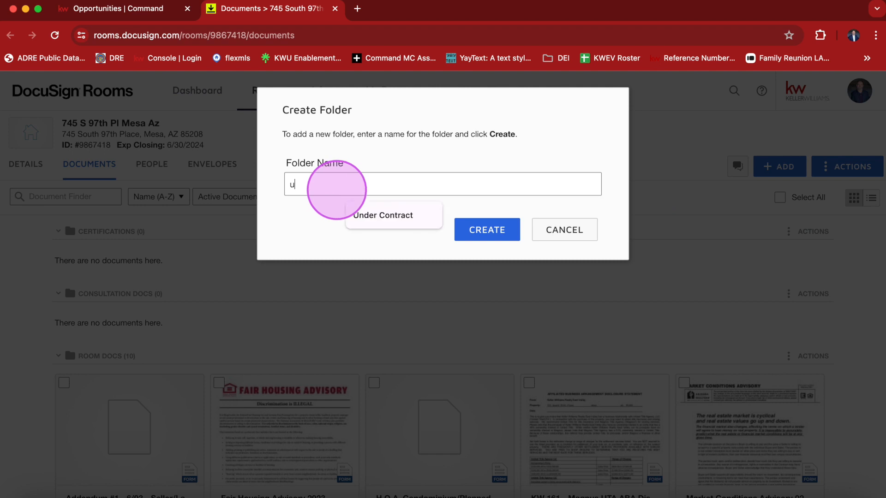
pyautogui.click(363, 214)
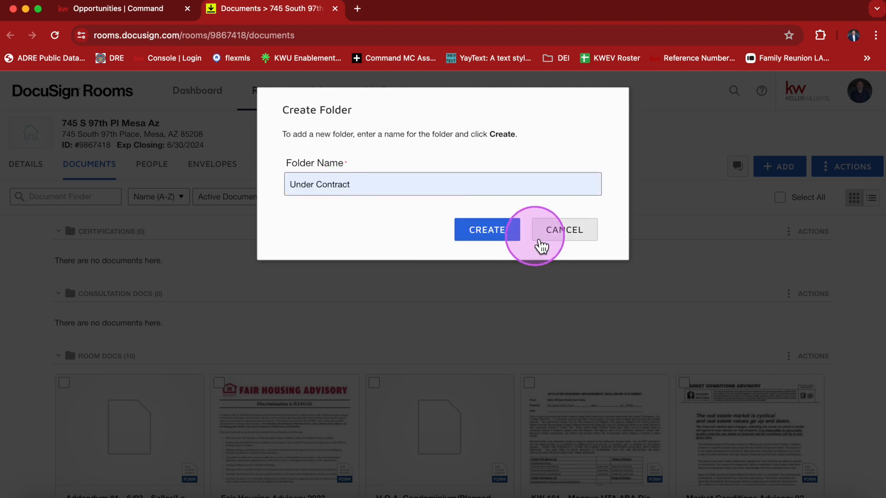
pyautogui.click(495, 227)
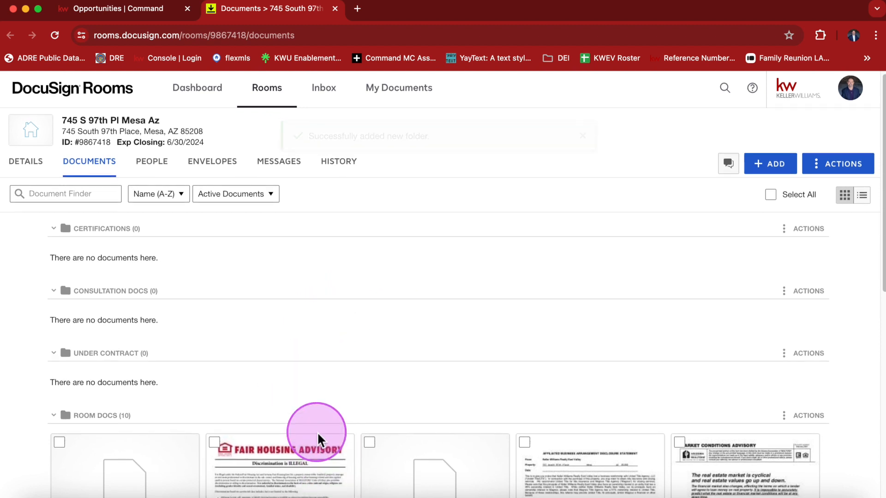
# - Review the room's folders and go to the room's Details page
pyautogui.scroll(-1, 308, 449)
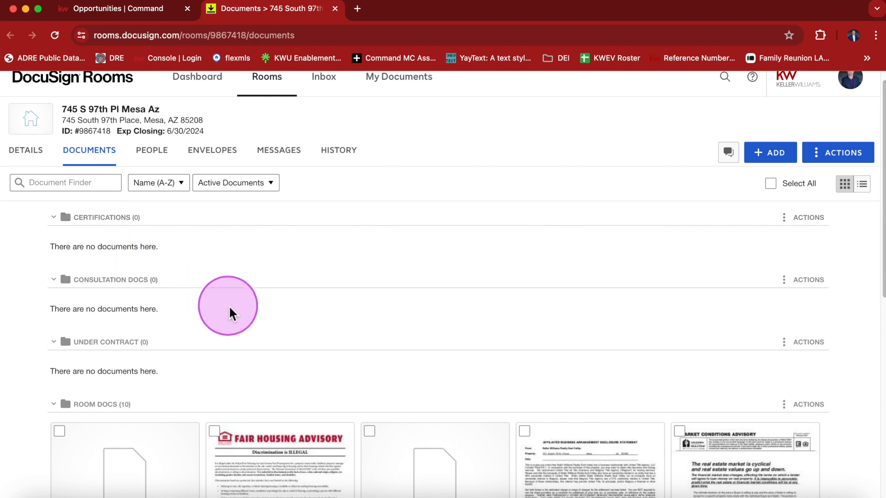
pyautogui.scroll(-6, 229, 309)
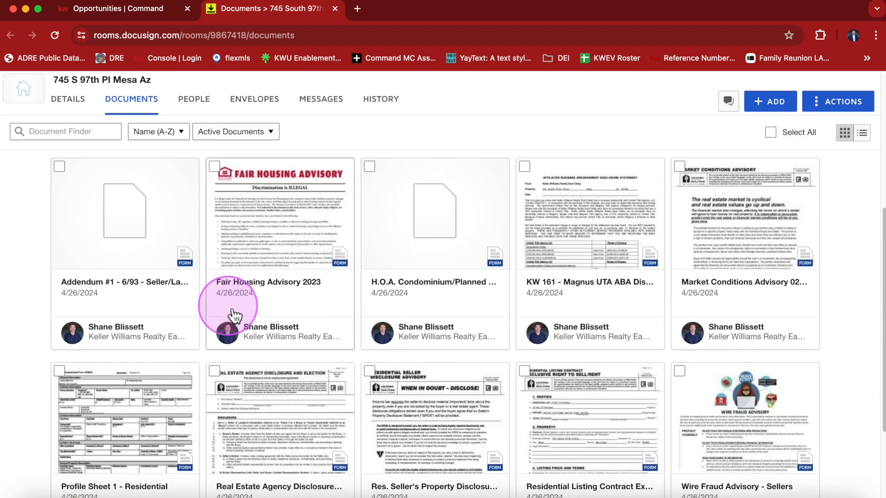
pyautogui.scroll(6, 233, 314)
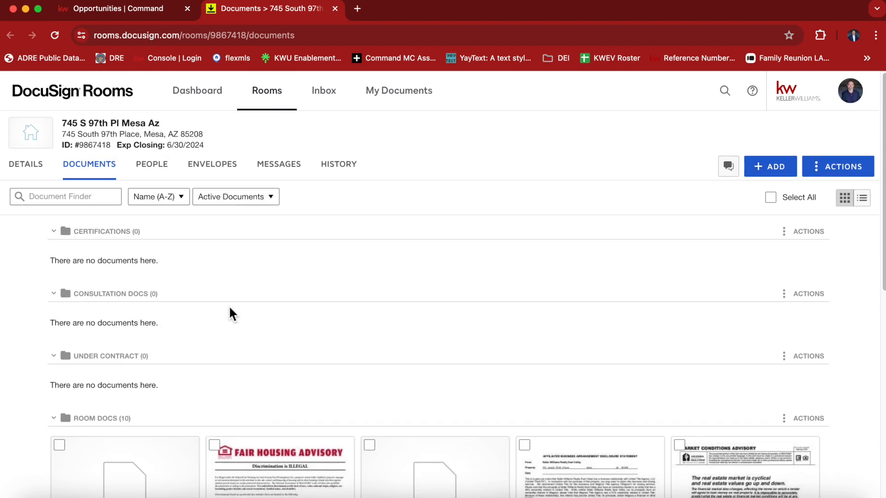
pyautogui.click(42, 167)
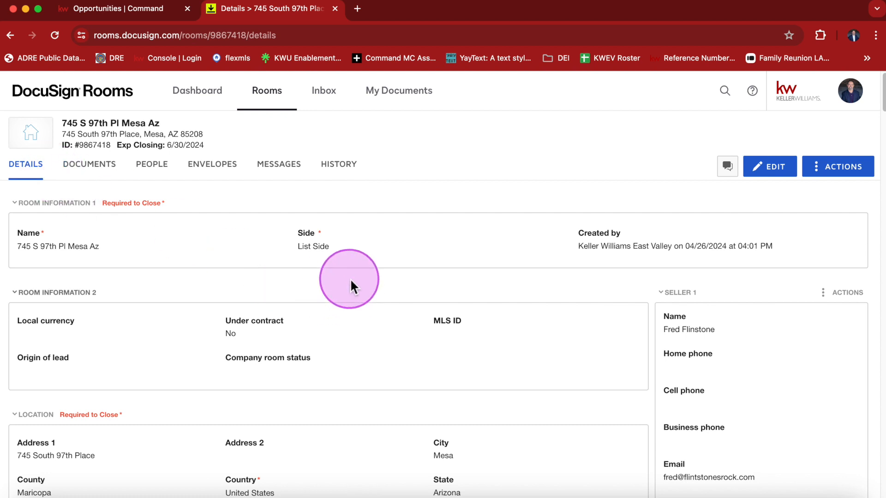
# - Edit the room details and set Local currency to USD - United States Dollar
pyautogui.scroll(-1, 530, 304)
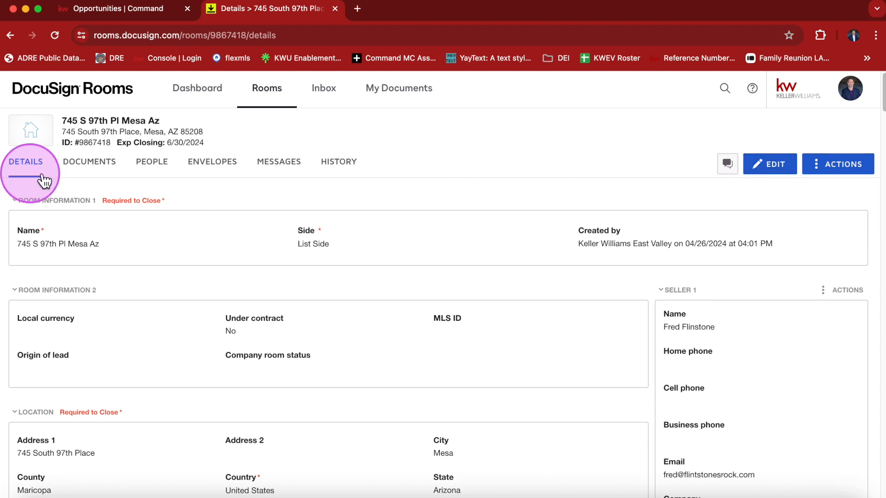
pyautogui.click(770, 166)
pyautogui.scroll(-4, 453, 236)
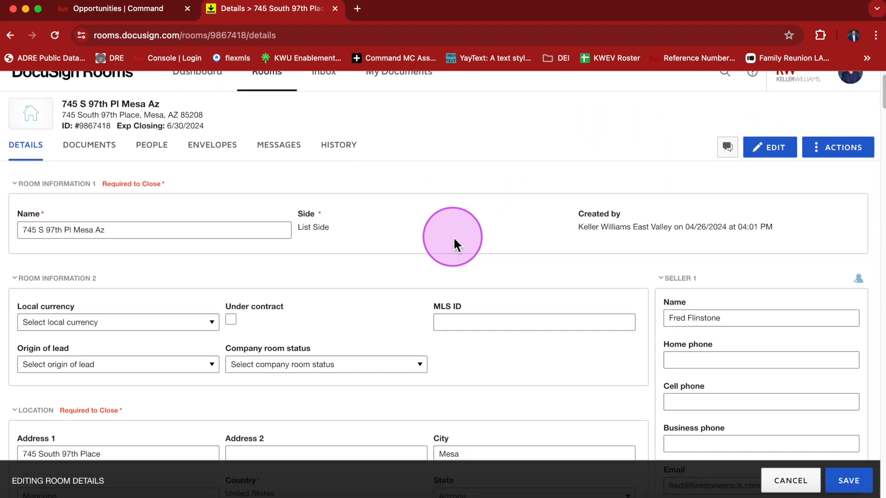
pyautogui.click(204, 248)
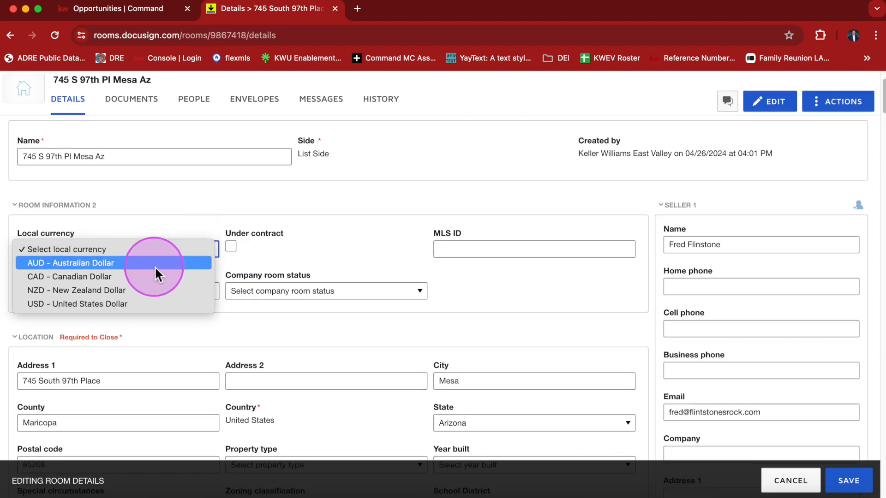
pyautogui.click(152, 301)
# - Set Year built to 1989
pyautogui.scroll(-2, 356, 272)
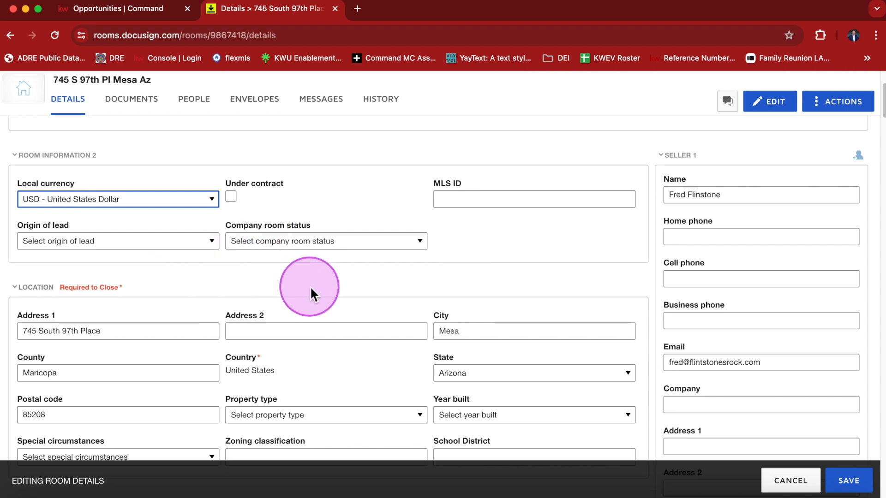
pyautogui.scroll(-2, 310, 286)
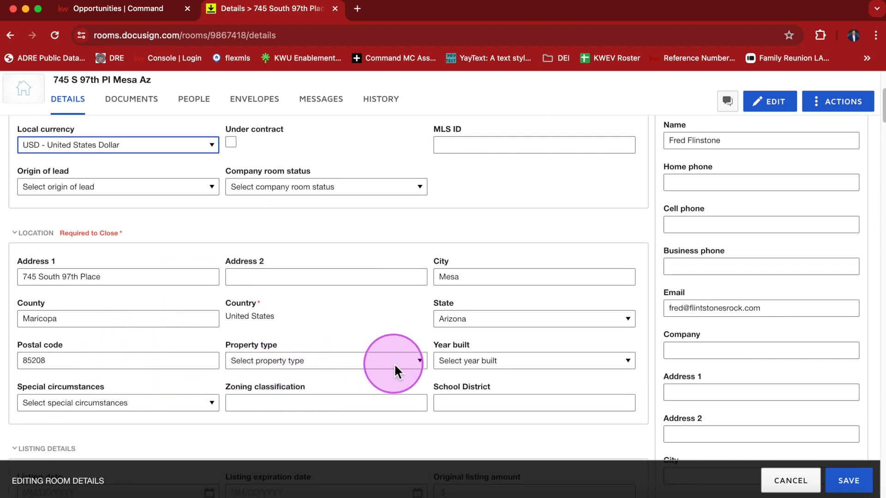
pyautogui.scroll(-1, 401, 363)
pyautogui.click(460, 342)
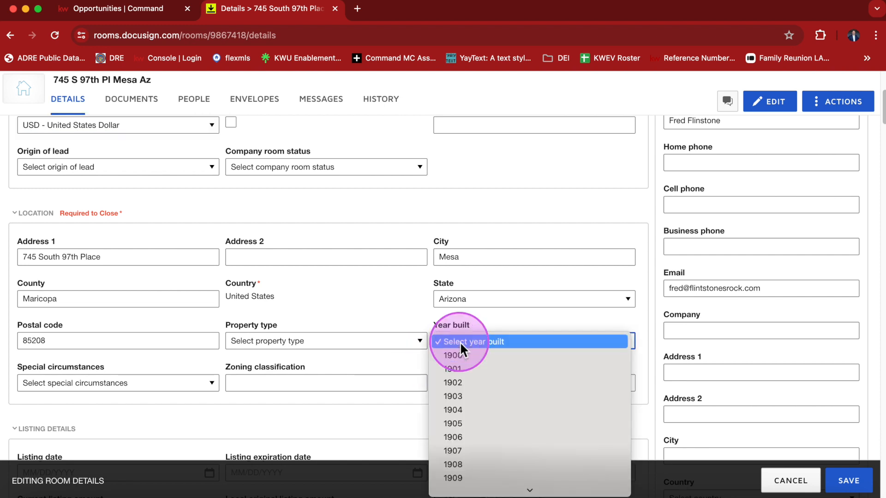
pyautogui.scroll(-15, 463, 411)
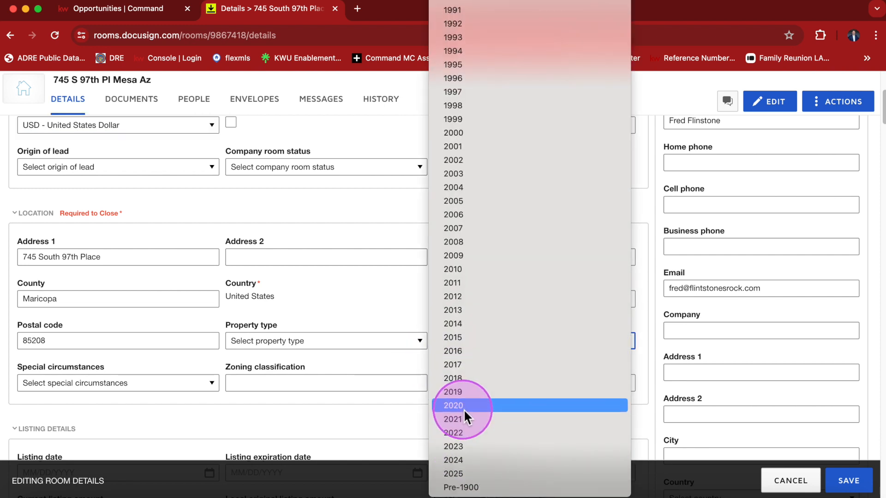
pyautogui.scroll(3, 459, 145)
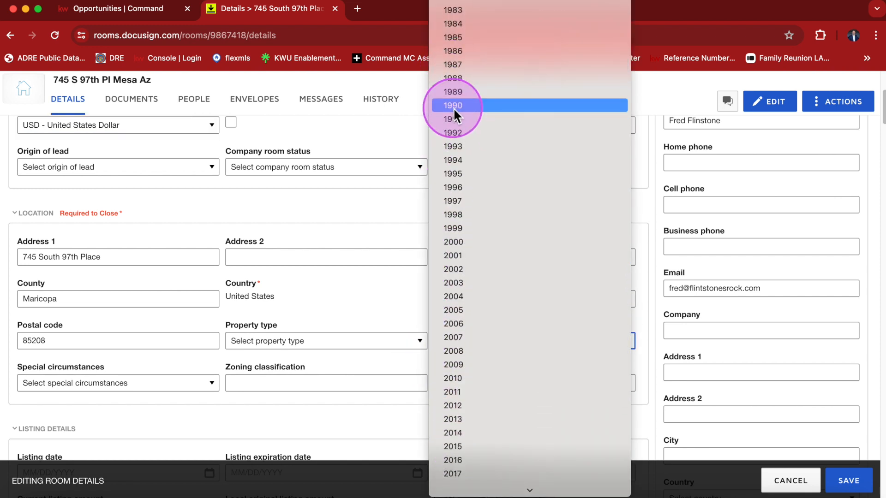
pyautogui.click(456, 90)
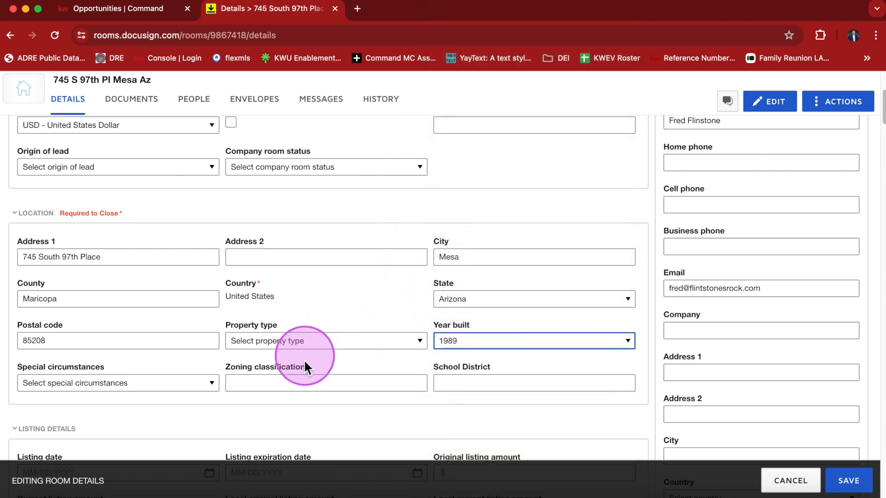
pyautogui.scroll(-3, 302, 364)
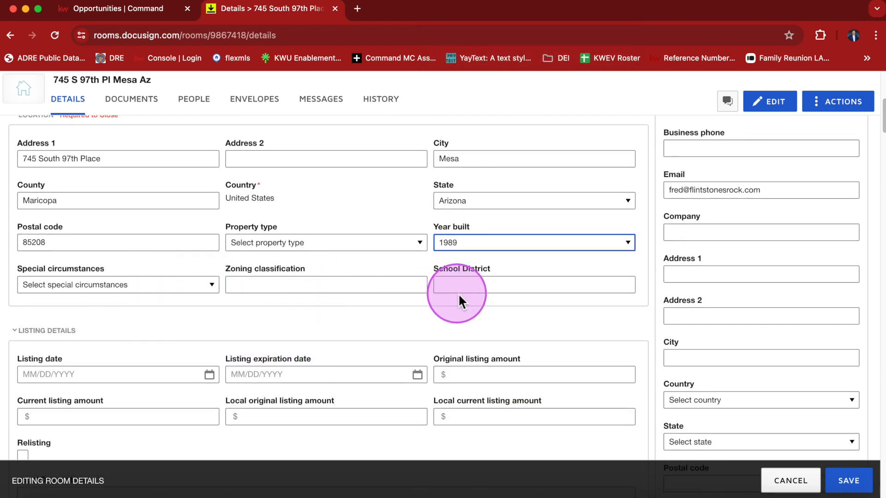
# - Set the Listing date to 04/26/2024
pyautogui.click(458, 292)
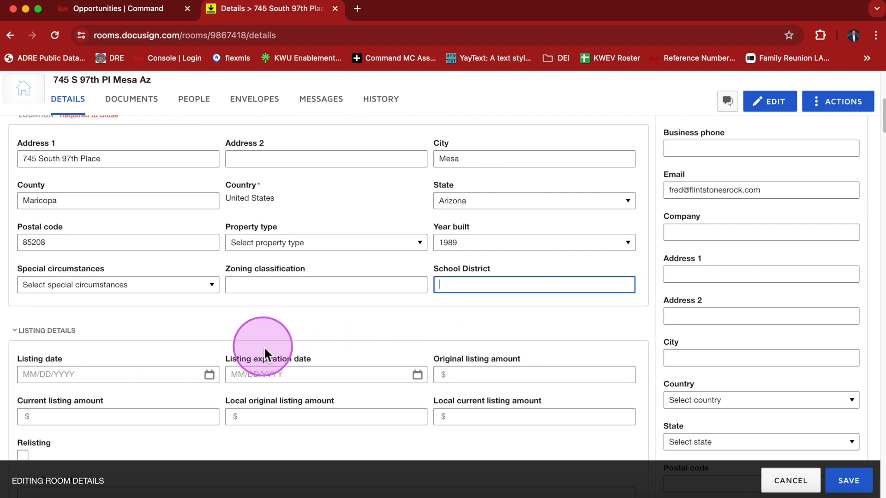
pyautogui.scroll(-4, 326, 349)
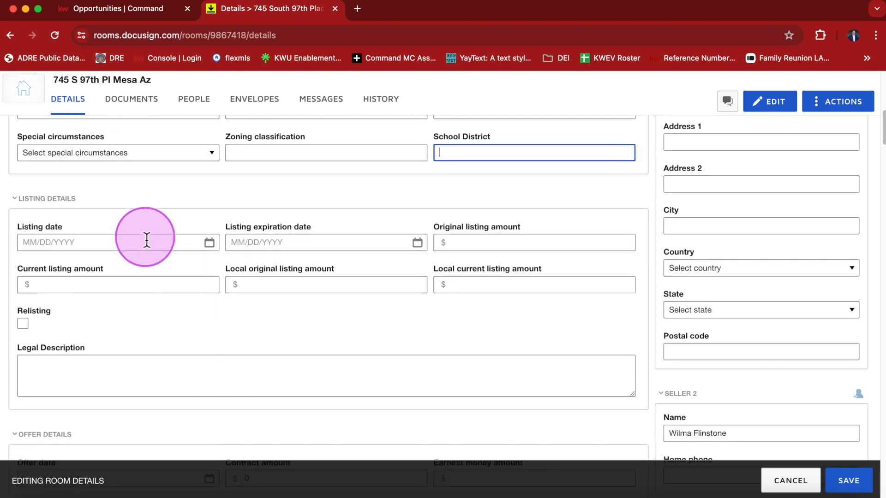
pyautogui.click(141, 241)
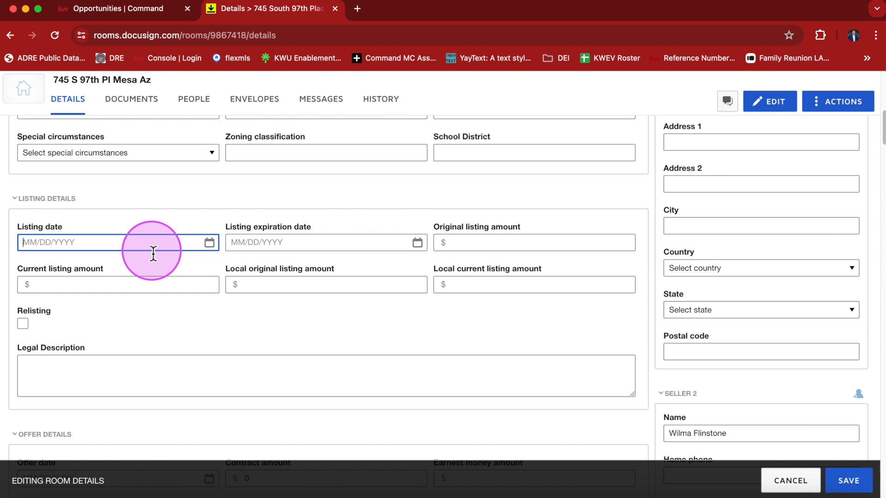
pyautogui.click(210, 244)
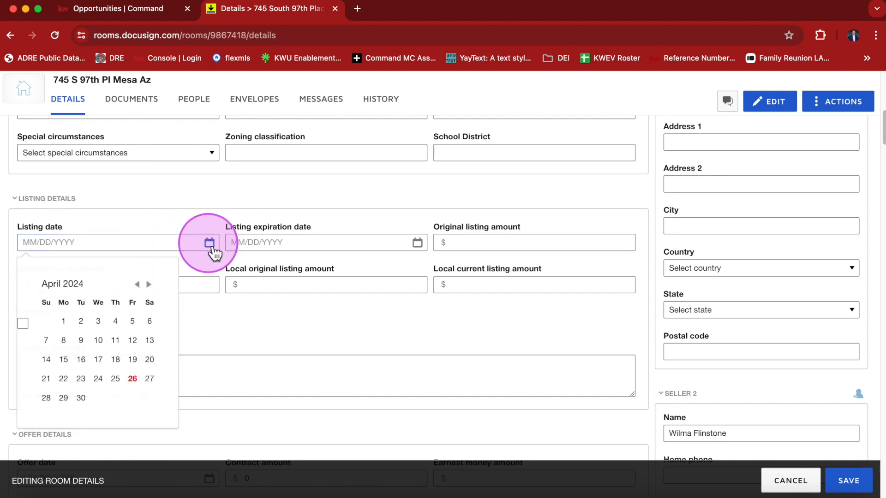
pyautogui.click(132, 379)
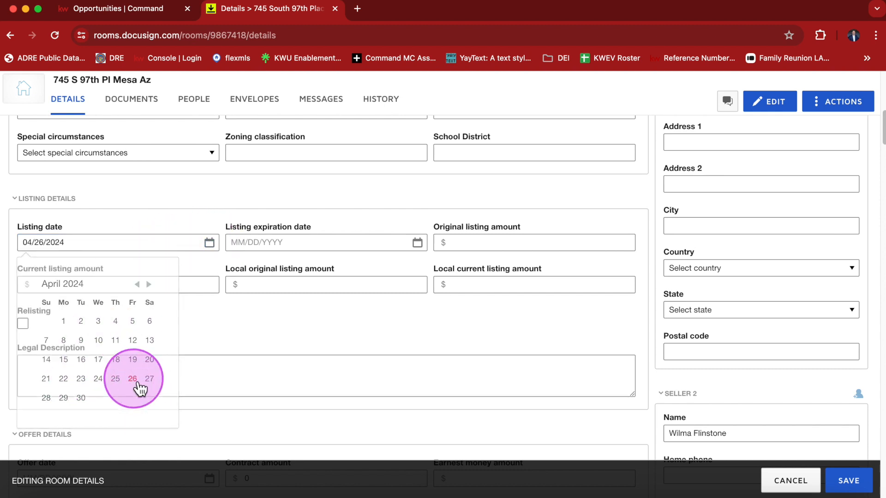
# - Set the Listing expiration date to 10/31/2024
pyautogui.click(418, 243)
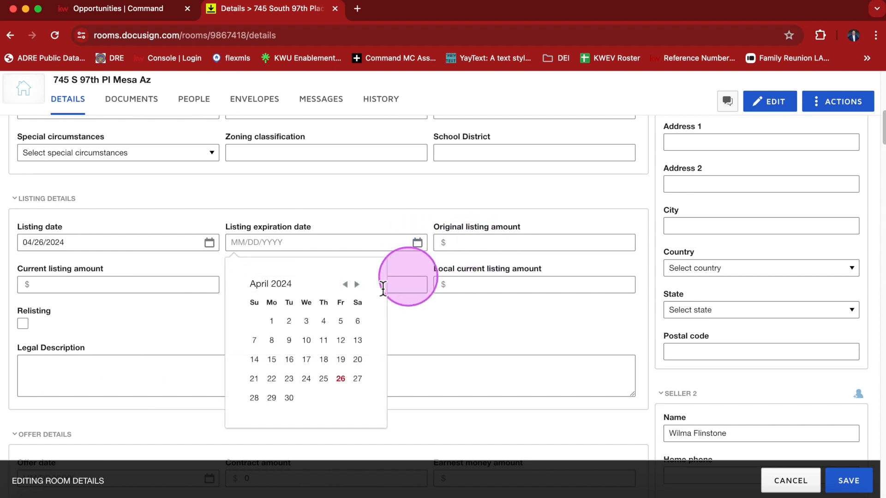
pyautogui.click(358, 287)
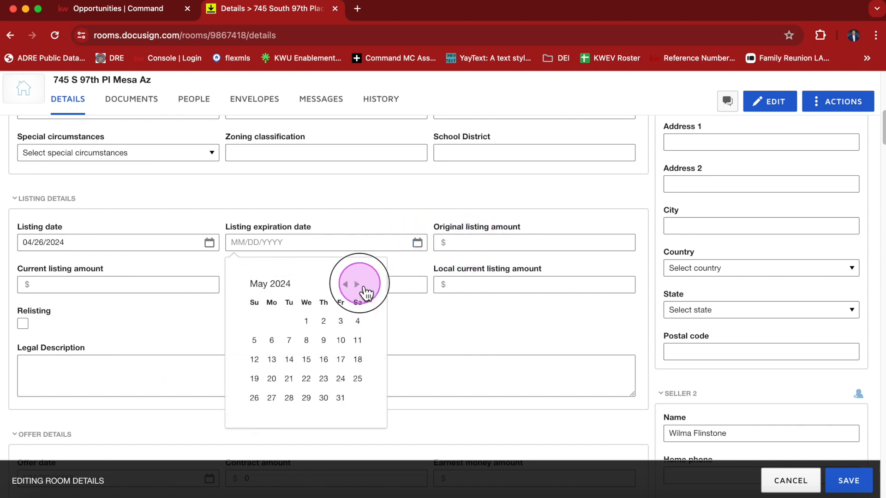
pyautogui.click(361, 286)
pyautogui.click(363, 289)
pyautogui.click(363, 288)
pyautogui.click(363, 288)
pyautogui.click(363, 288)
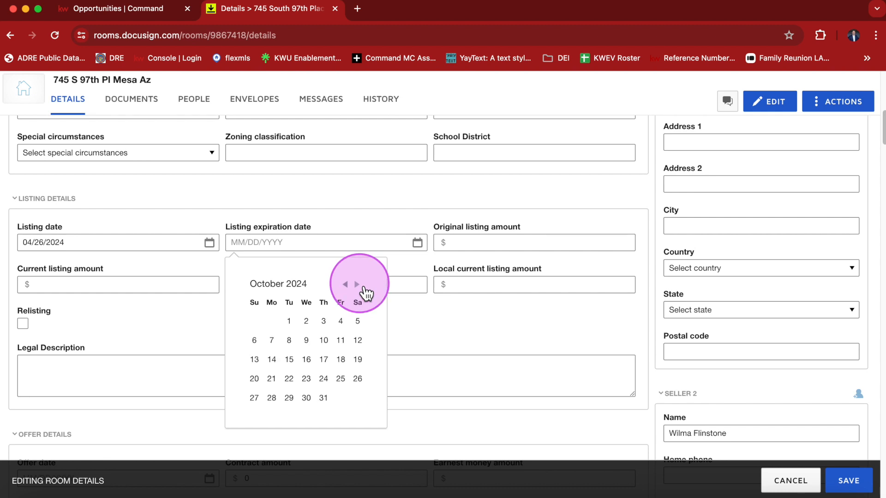
pyautogui.click(324, 398)
# - Enter 500000 as Original listing amount and 'legal description goes here' as Legal Description
pyautogui.click(516, 243)
pyautogui.write('50')
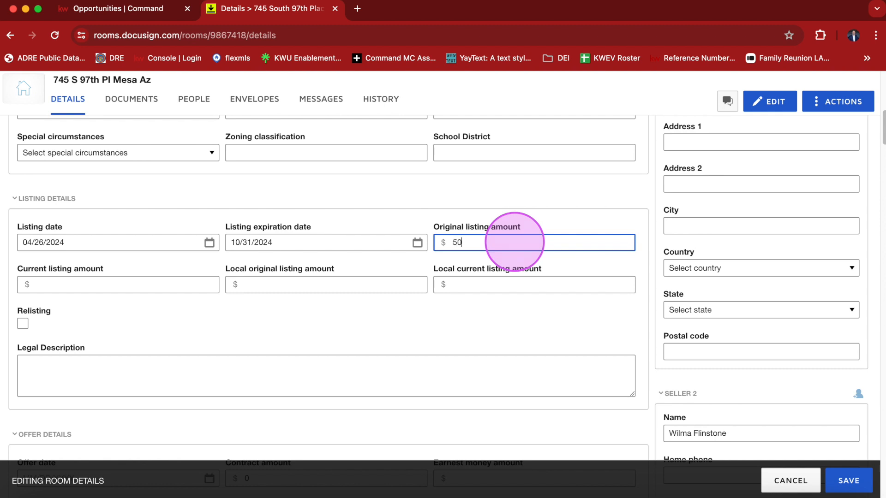
pyautogui.write('0000')
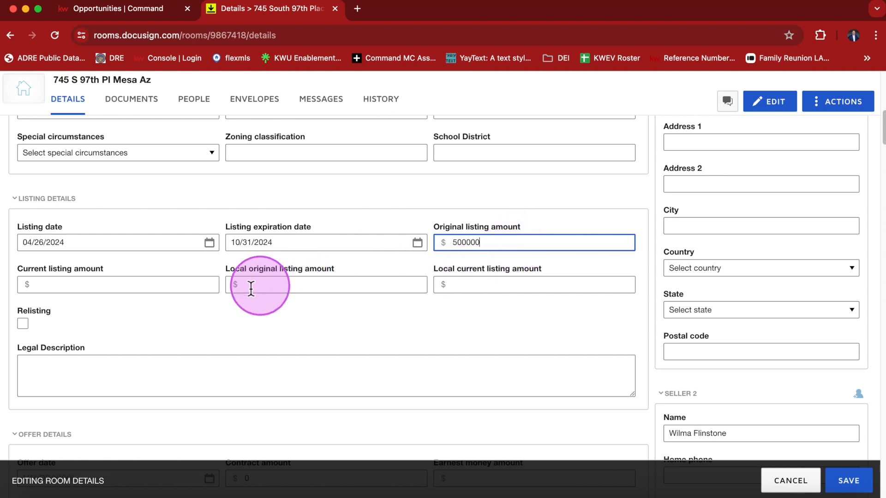
pyautogui.click(153, 283)
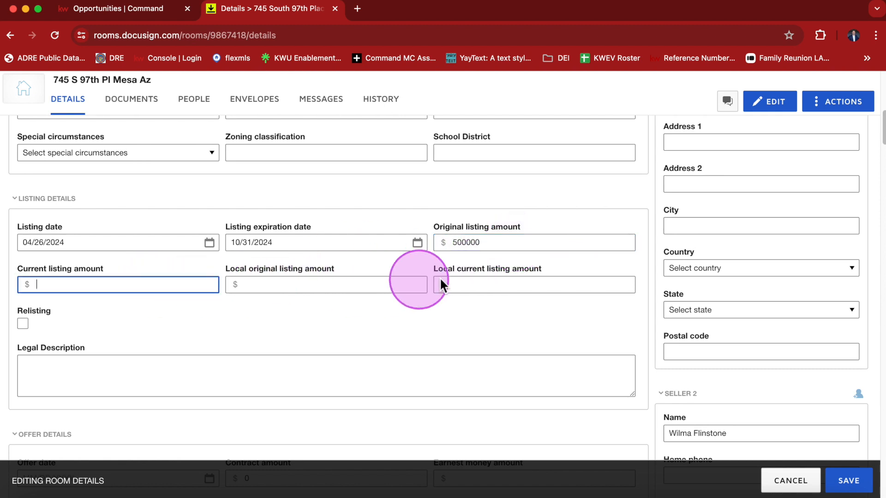
pyautogui.scroll(-3, 382, 314)
pyautogui.click(121, 308)
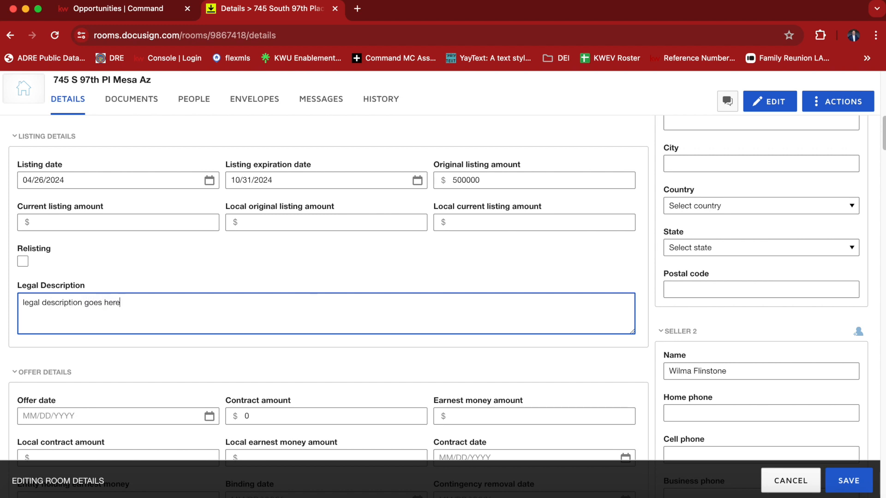
pyautogui.write('!!')
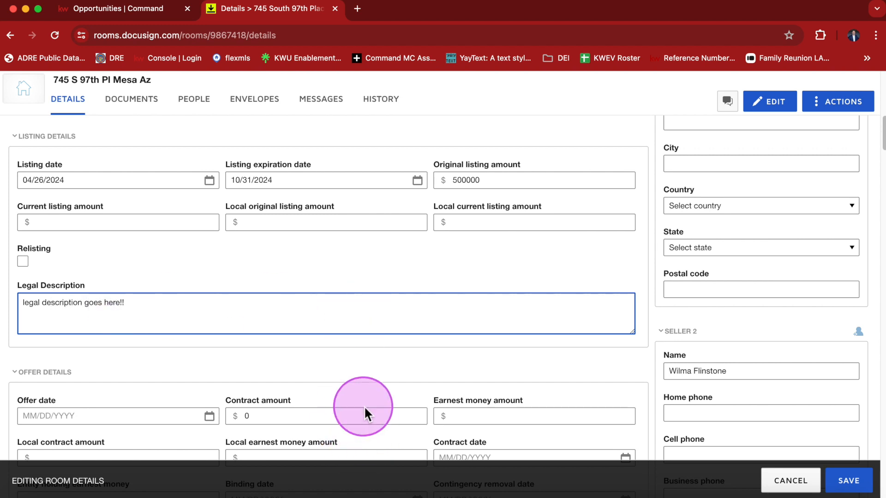
# - Collapse the Offer Details and High Bid Confirmation sections
pyautogui.scroll(-2, 367, 411)
pyautogui.scroll(-2, 192, 346)
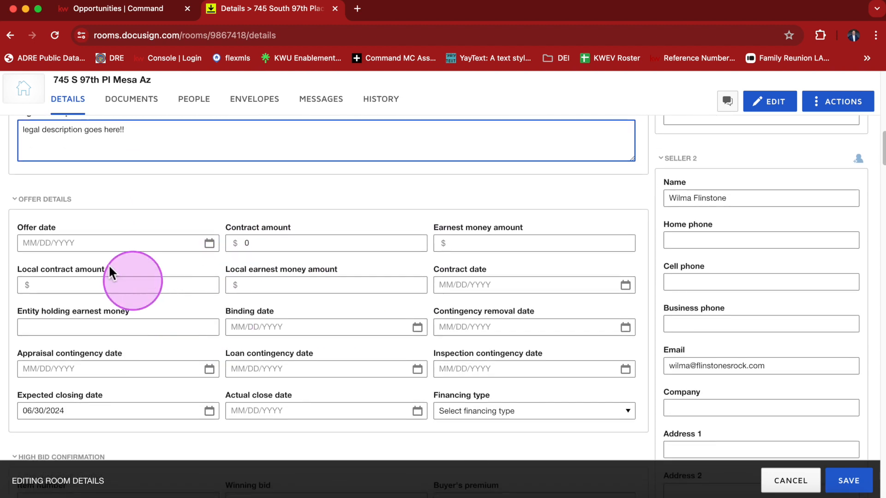
pyautogui.click(34, 209)
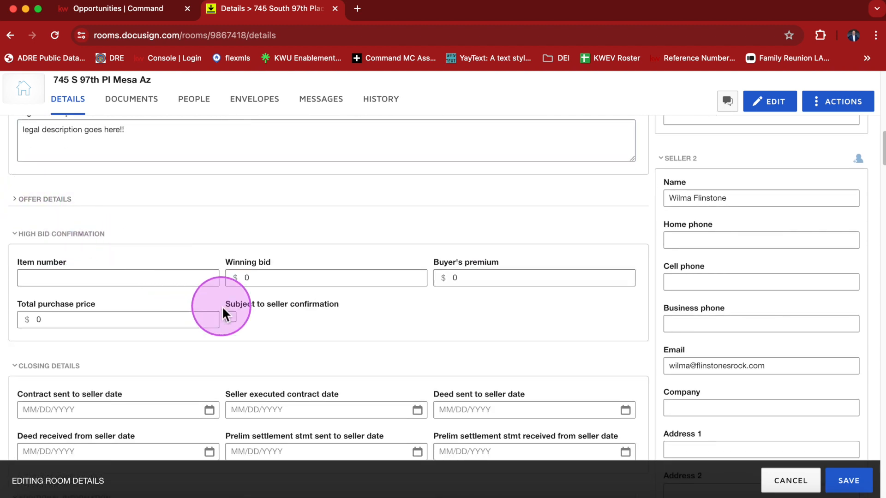
pyautogui.click(34, 240)
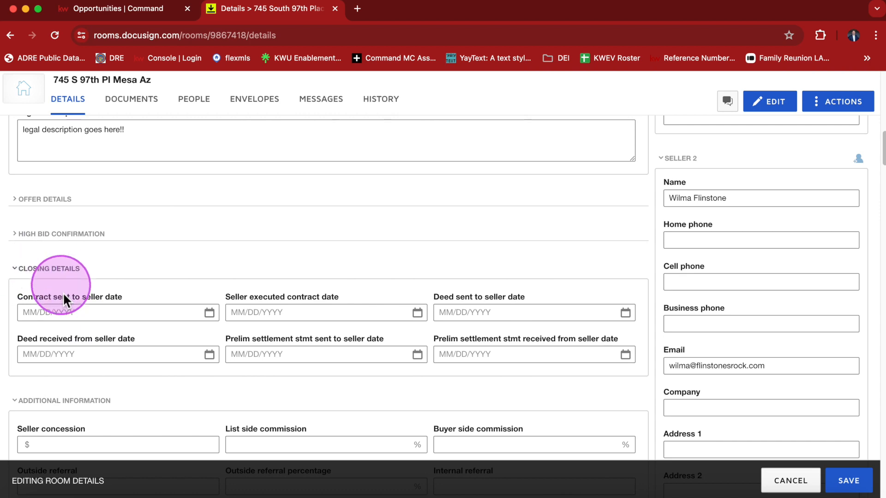
# - Scroll down the details form and collapse the Listing Agent 2 section
pyautogui.scroll(-1, 92, 358)
pyautogui.scroll(-8, 93, 357)
pyautogui.scroll(20, 107, 329)
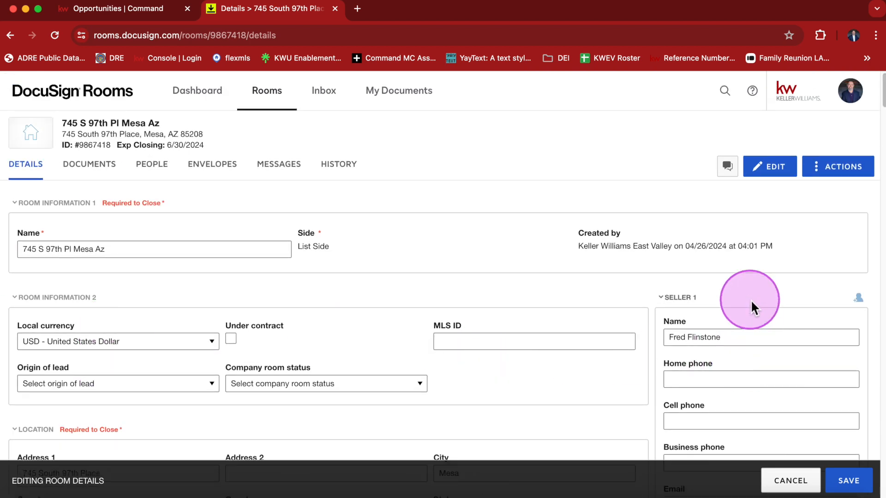
pyautogui.scroll(-1, 751, 303)
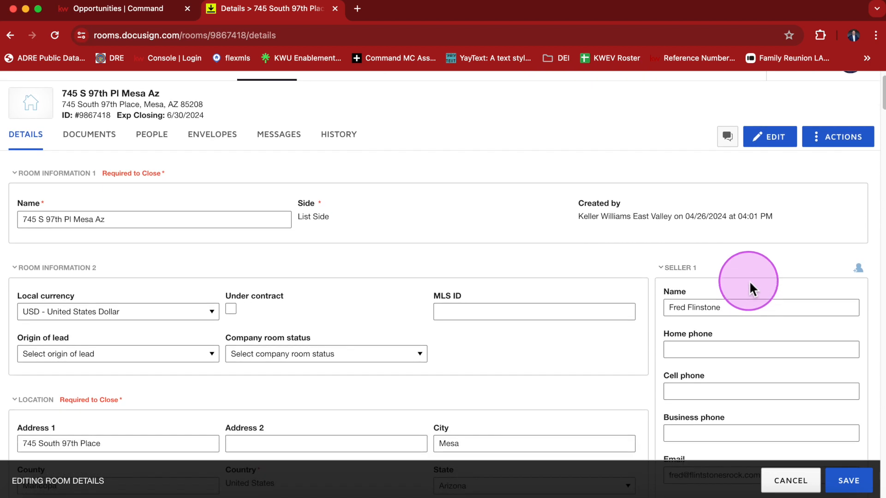
pyautogui.scroll(-1, 746, 286)
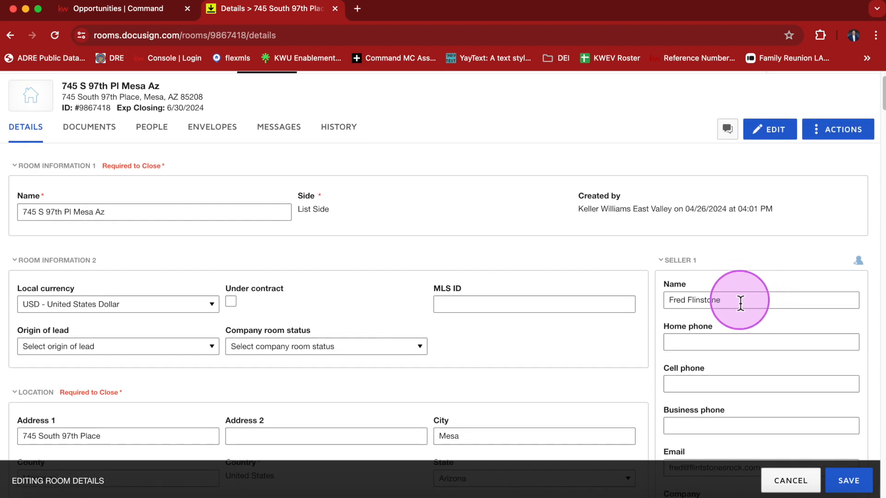
pyautogui.scroll(-1, 743, 302)
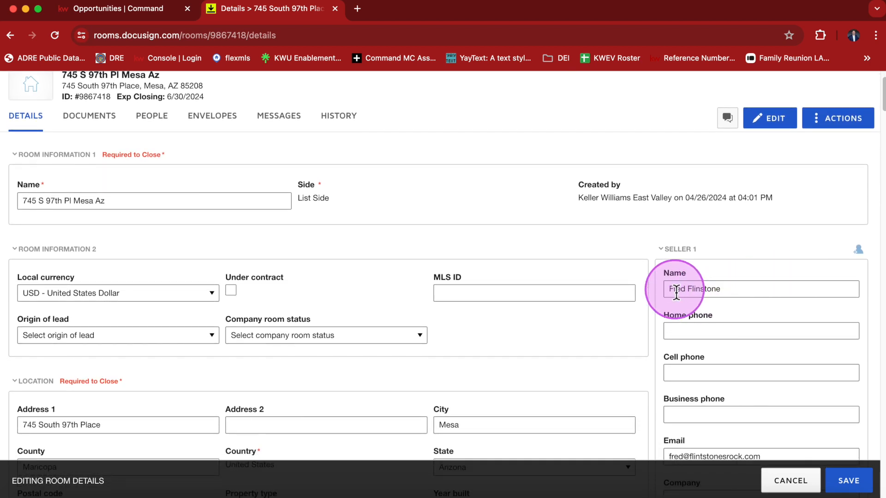
pyautogui.scroll(-2, 761, 344)
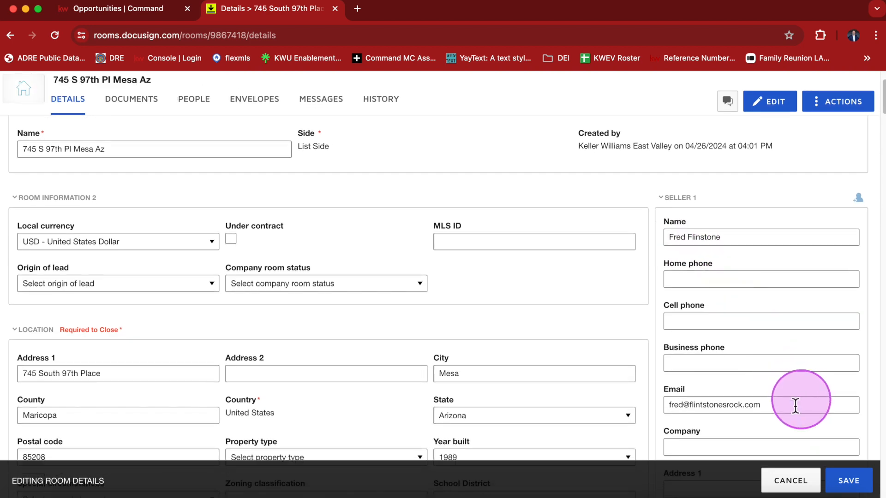
pyautogui.scroll(-5, 697, 402)
pyautogui.scroll(-10, 698, 402)
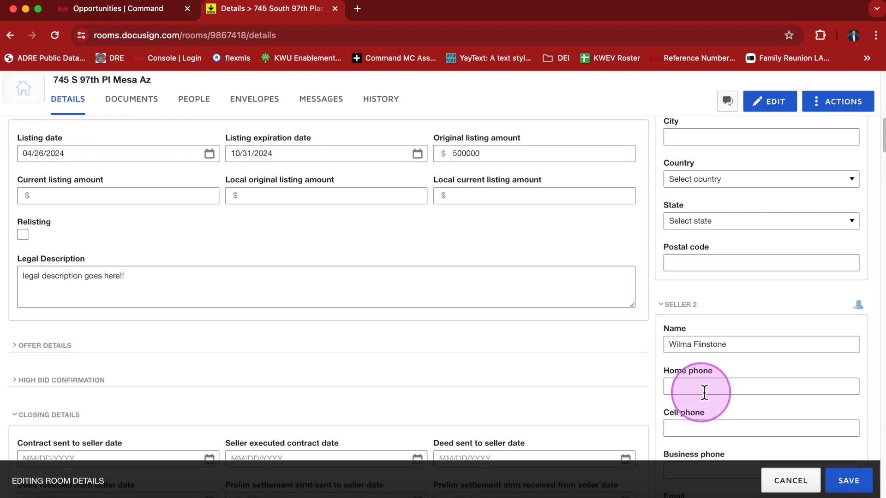
pyautogui.scroll(-2, 738, 361)
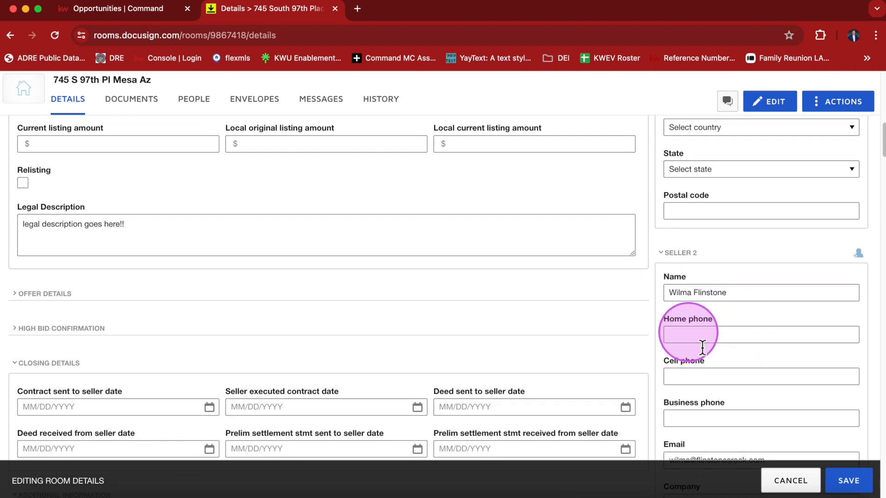
pyautogui.scroll(-2, 731, 379)
pyautogui.scroll(-10, 705, 375)
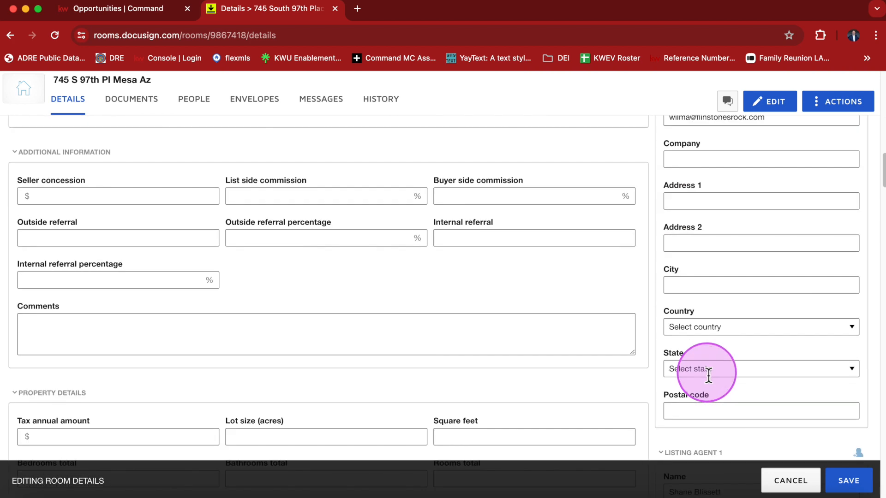
pyautogui.scroll(-5, 711, 374)
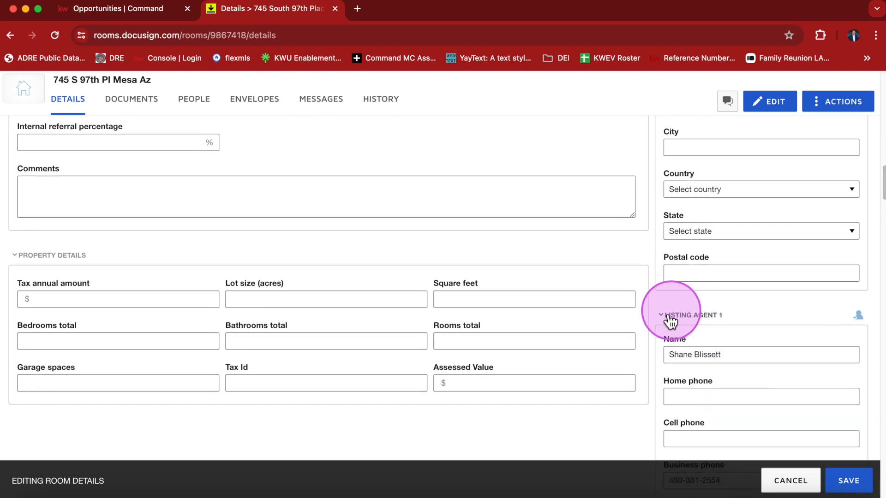
pyautogui.scroll(-9, 721, 364)
pyautogui.scroll(-13, 720, 364)
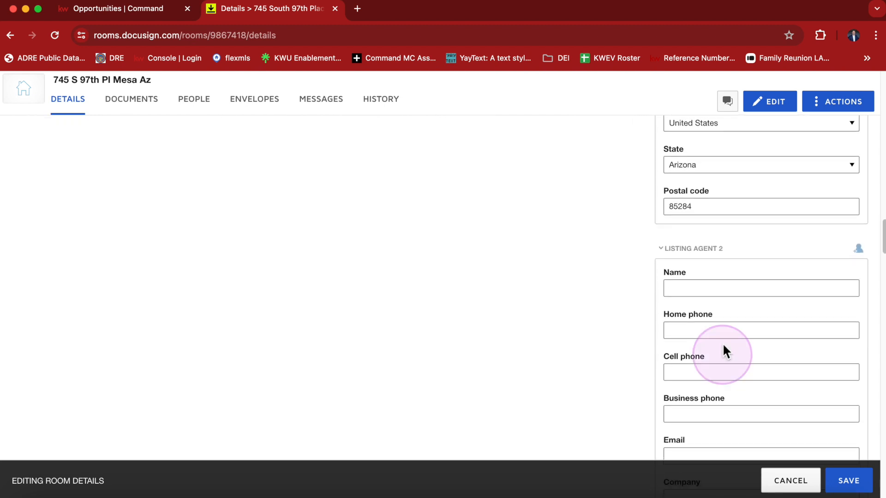
pyautogui.click(669, 222)
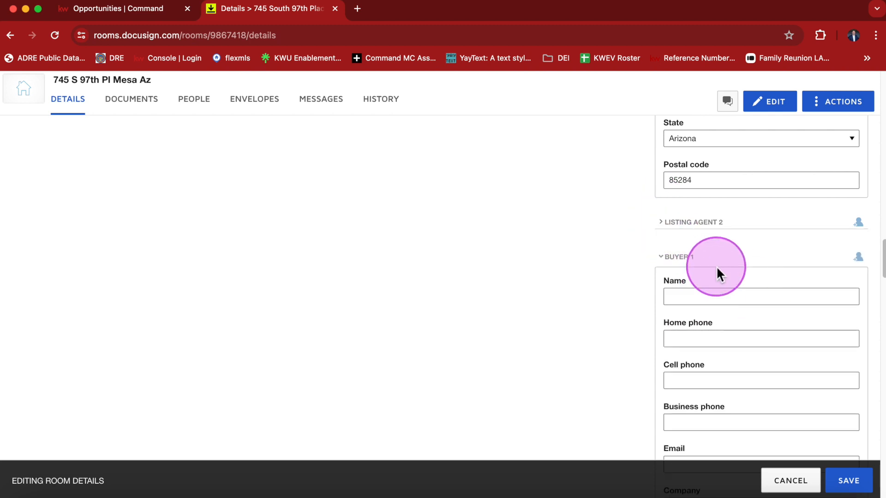
pyautogui.scroll(-20, 772, 350)
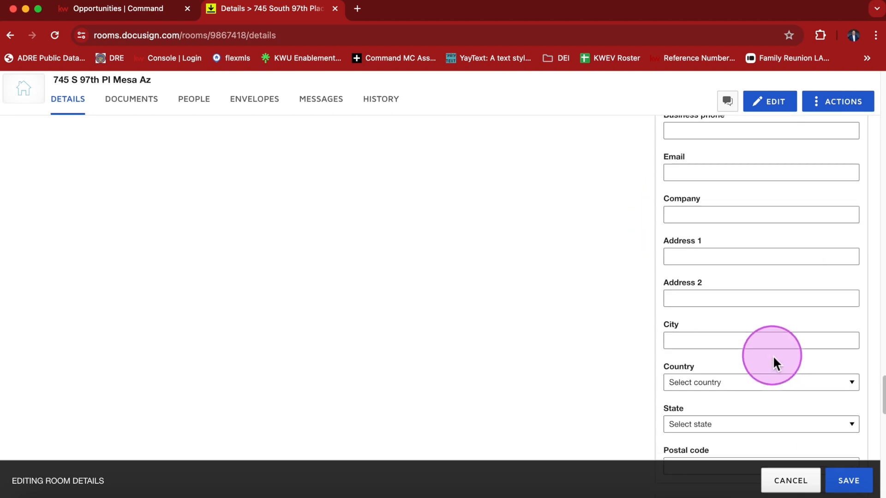
pyautogui.scroll(20, 773, 356)
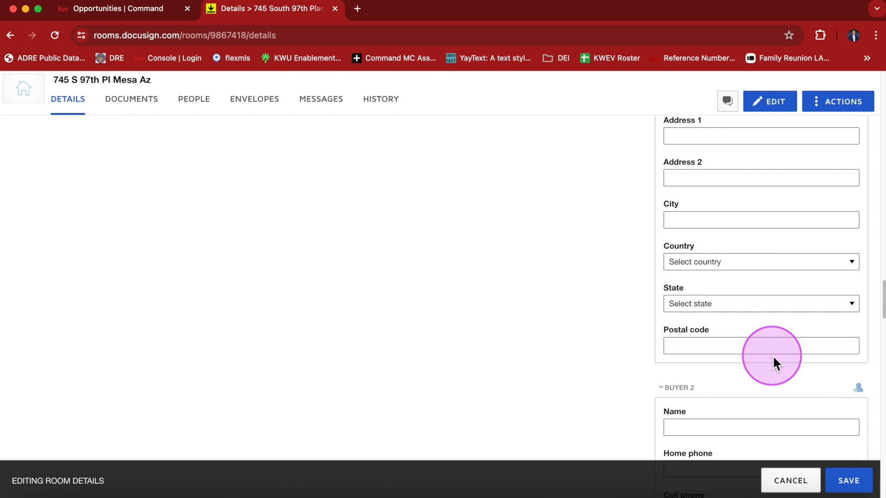
pyautogui.scroll(4, 772, 355)
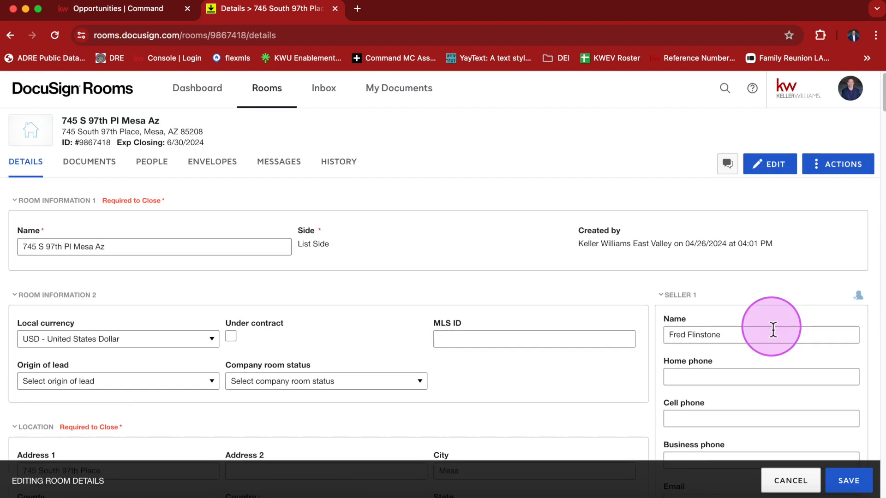
pyautogui.scroll(-3, 774, 329)
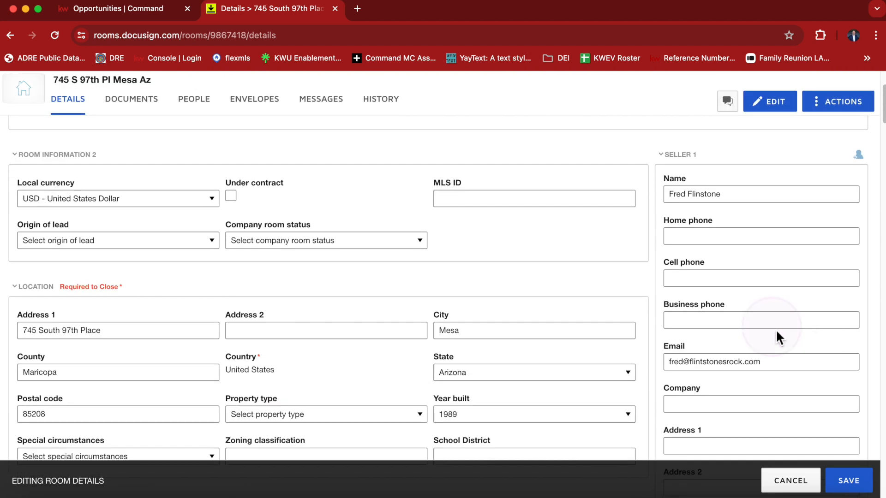
pyautogui.scroll(-1, 781, 337)
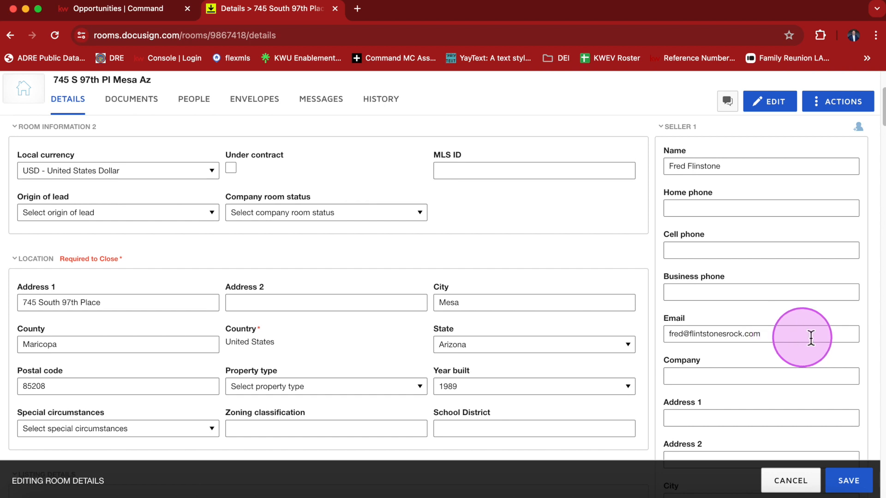
pyautogui.scroll(-4, 789, 350)
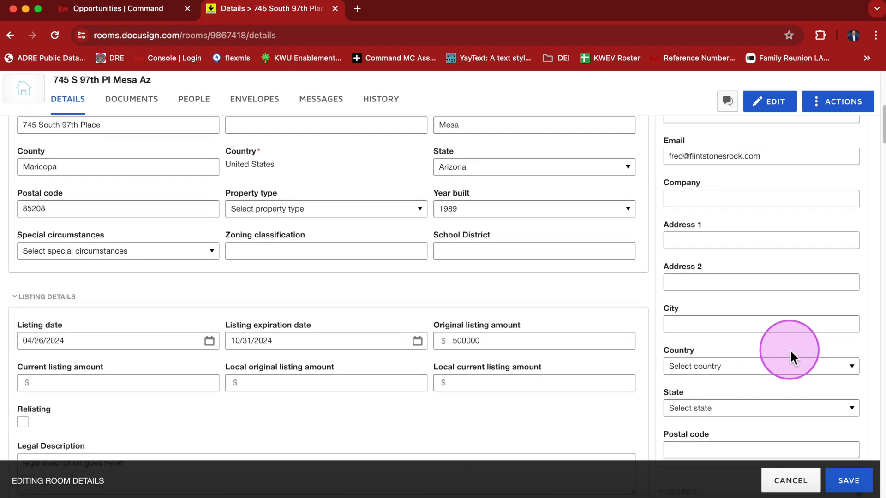
pyautogui.scroll(8, 790, 350)
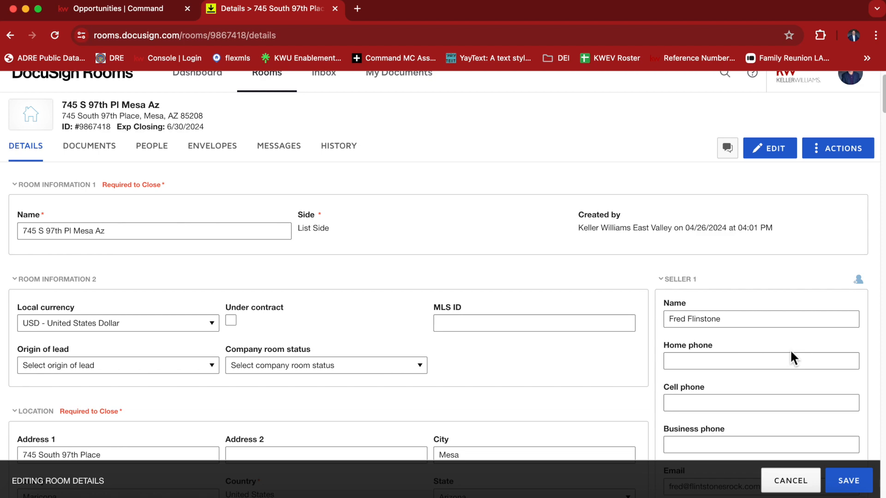
pyautogui.scroll(-2, 766, 341)
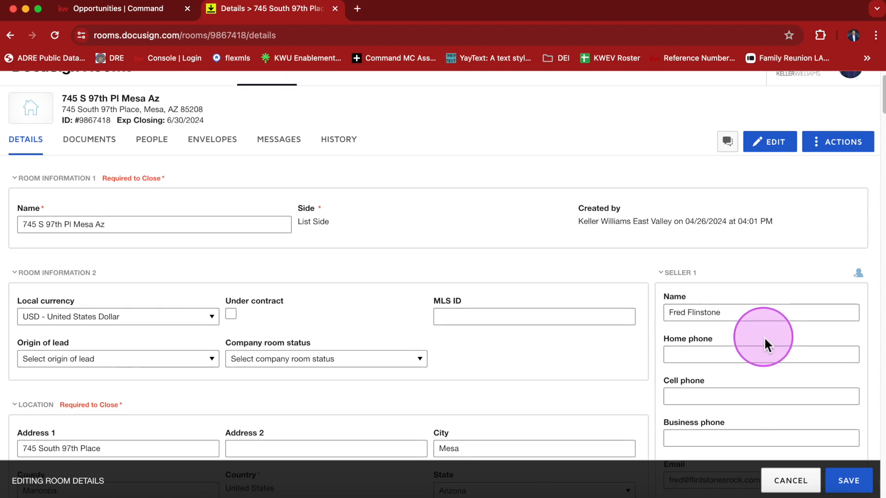
pyautogui.scroll(-5, 740, 299)
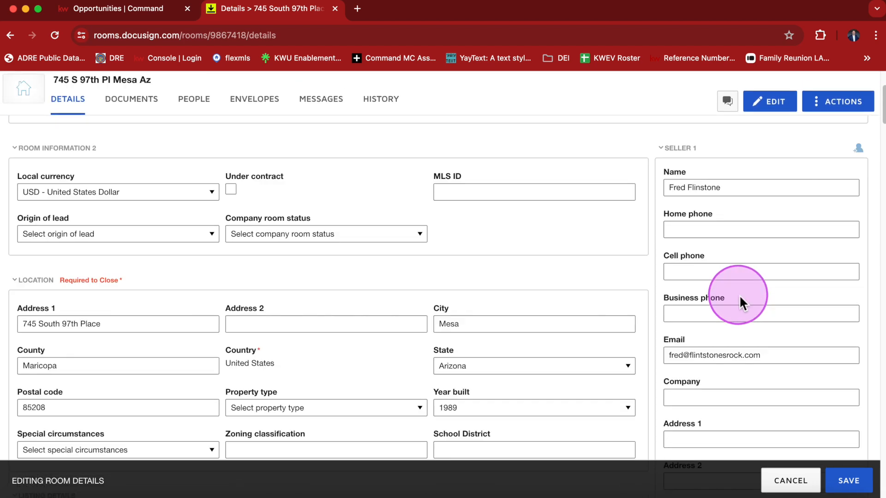
pyautogui.scroll(-1, 750, 331)
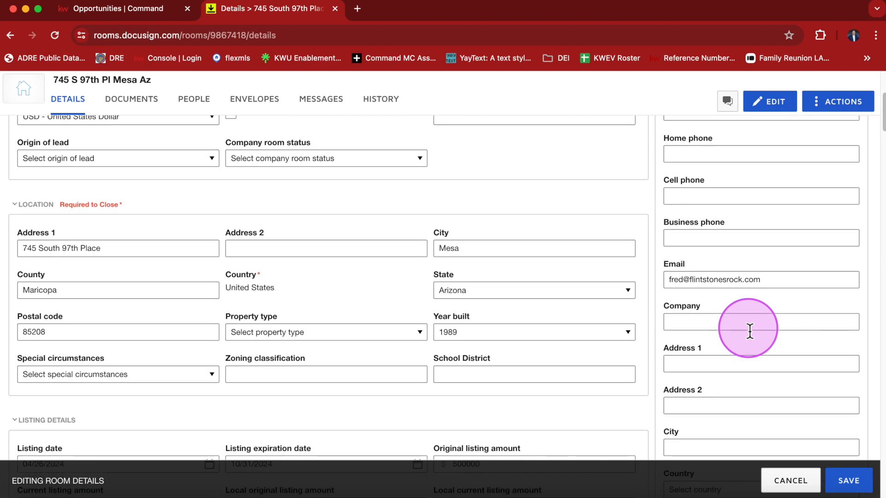
pyautogui.scroll(-6, 750, 331)
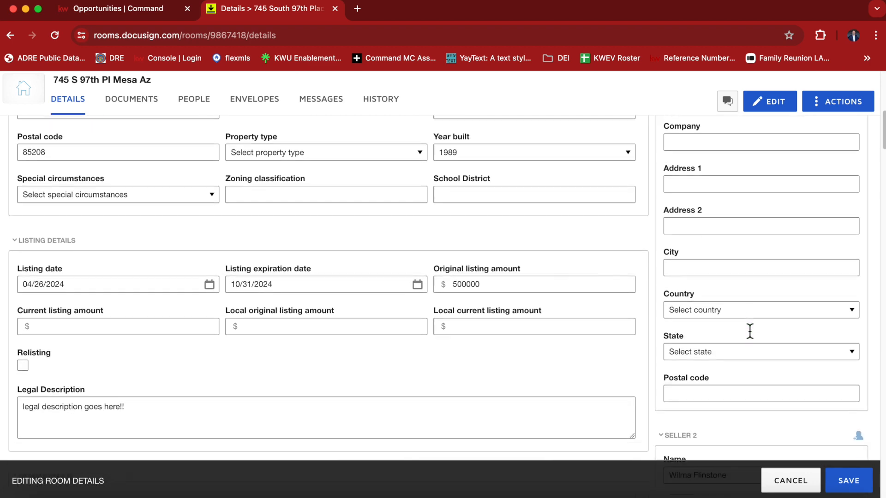
pyautogui.scroll(-4, 749, 328)
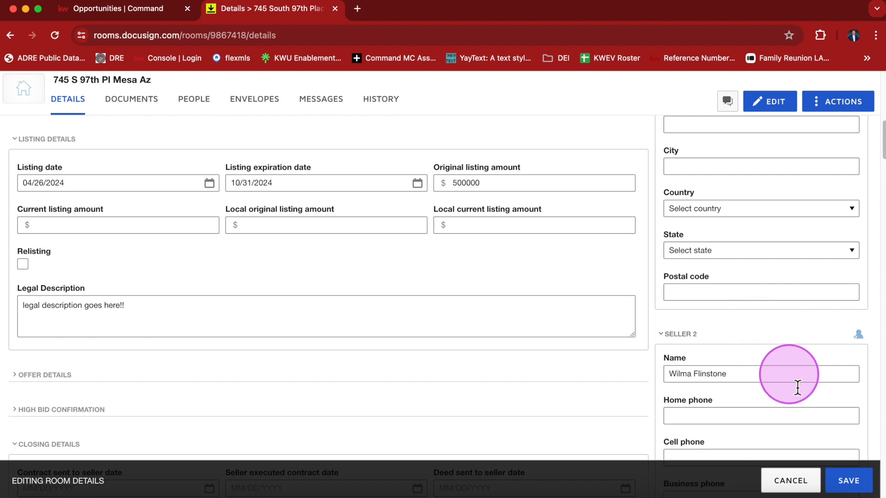
pyautogui.click(854, 484)
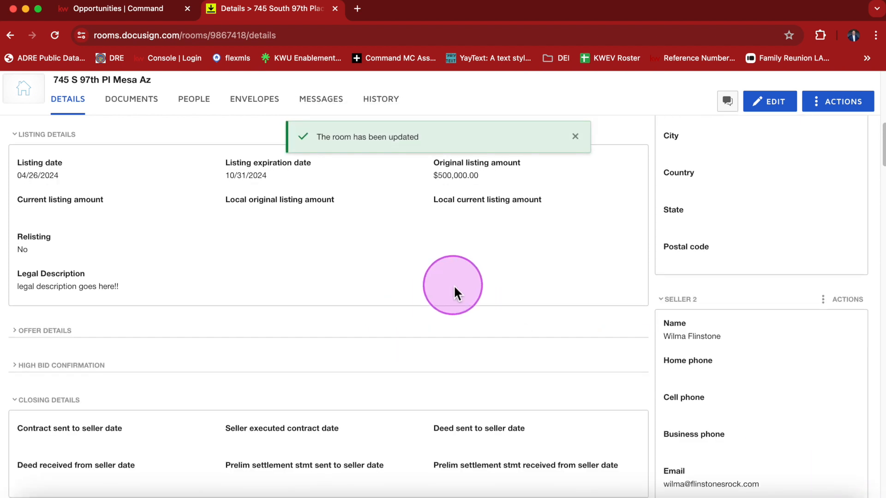
pyautogui.scroll(10, 453, 284)
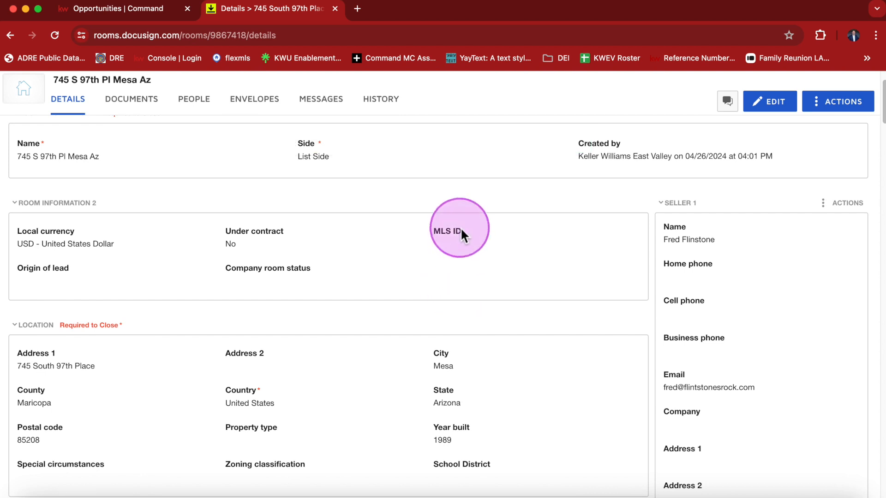
pyautogui.scroll(1, 398, 243)
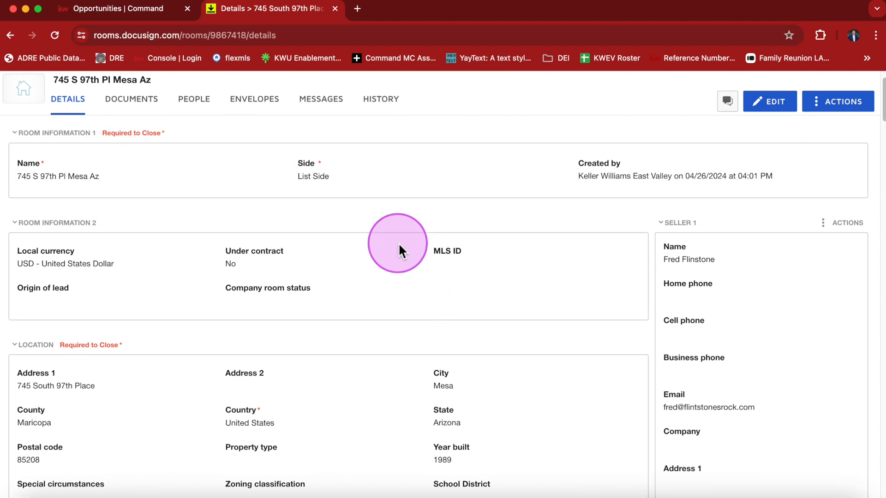